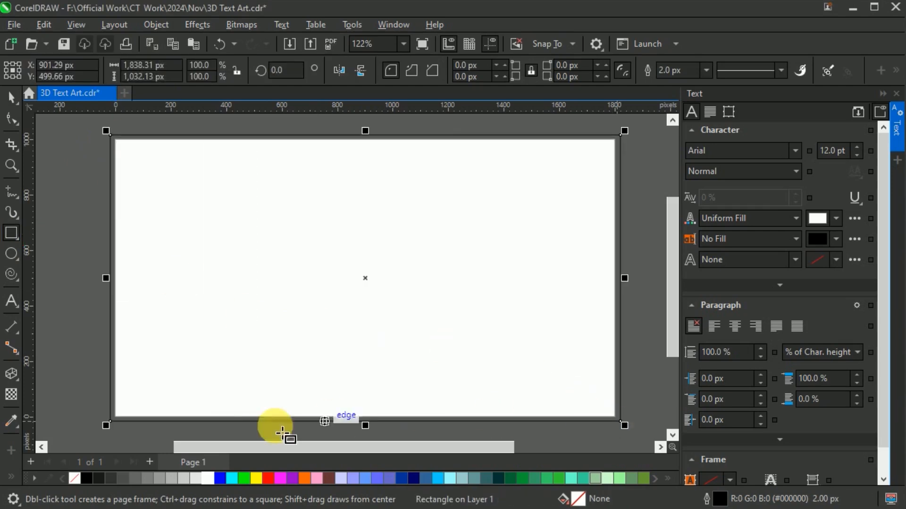
Give the page-covering rectangle a black fill with no outline and lock it
{"action": "left_click", "coordinate": [88, 478]}
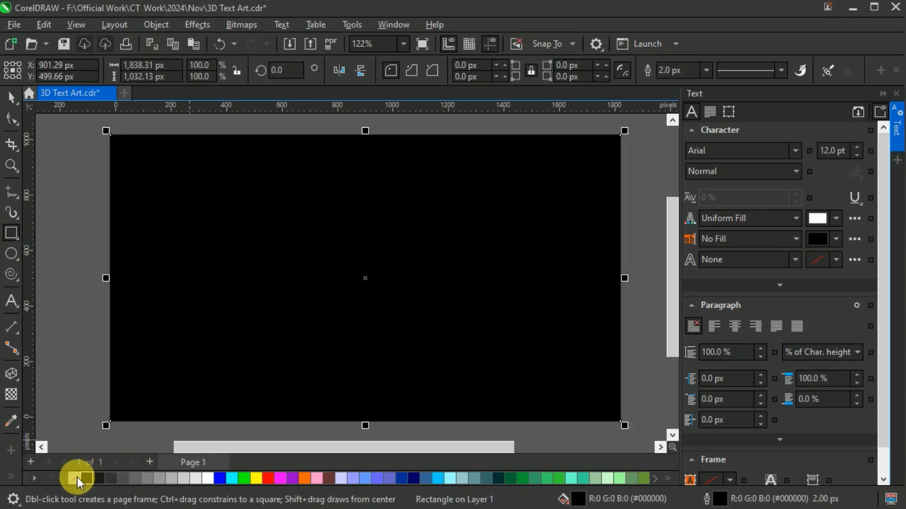
{"action": "right_click", "coordinate": [74, 478]}
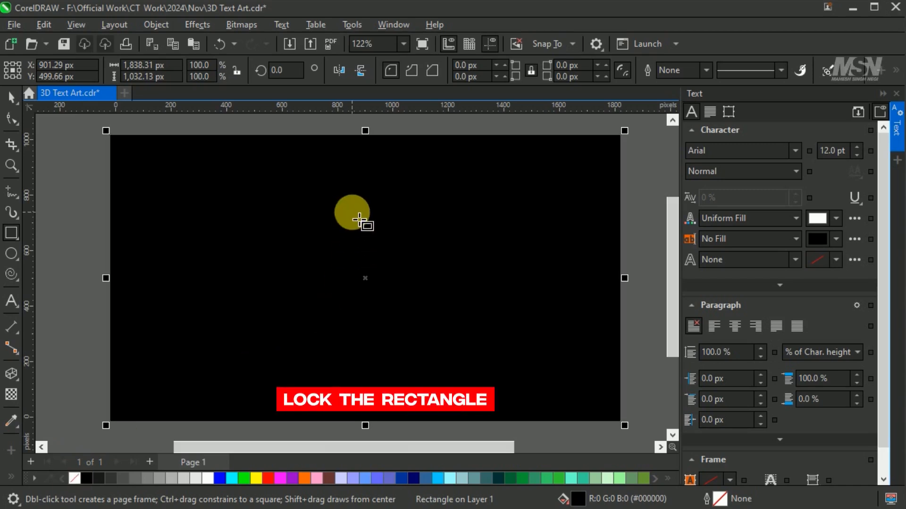
{"action": "right_click", "coordinate": [352, 213]}
{"action": "left_click", "coordinate": [428, 362]}
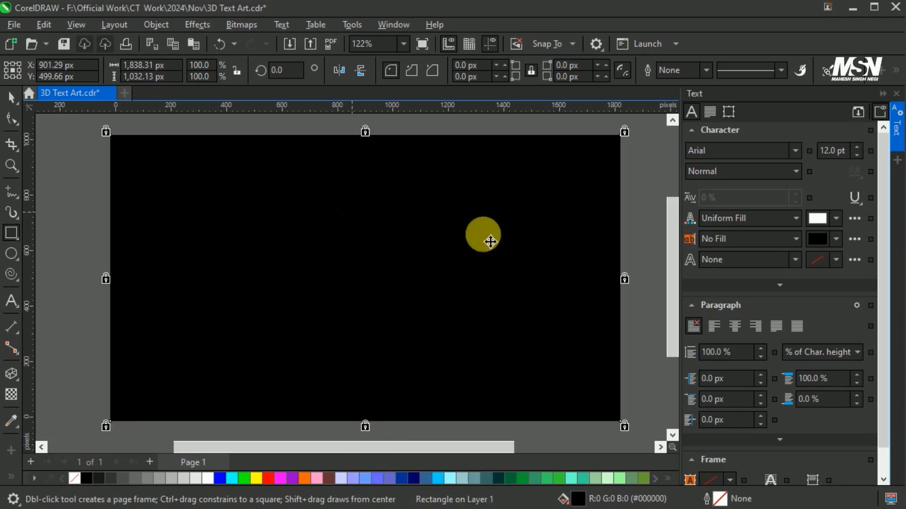
{"action": "left_click", "coordinate": [78, 289]}
Add the artistic text "Graphic design is the art of creativity" near the upper edge of the black rectangle
{"action": "left_click", "coordinate": [11, 301]}
{"action": "left_click", "coordinate": [144, 183]}
{"action": "type", "text": "Graphic design is the"}
{"action": "key", "text": "ctrl+space"}
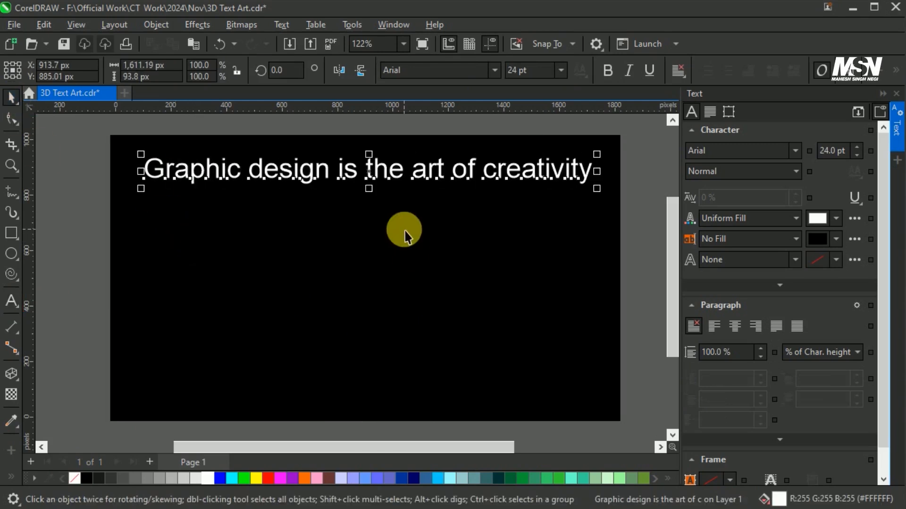
Change the text's font to Bebas Neue and scale it down to about 10 pt
{"action": "left_click", "coordinate": [495, 70]}
{"action": "left_click", "coordinate": [486, 115]}
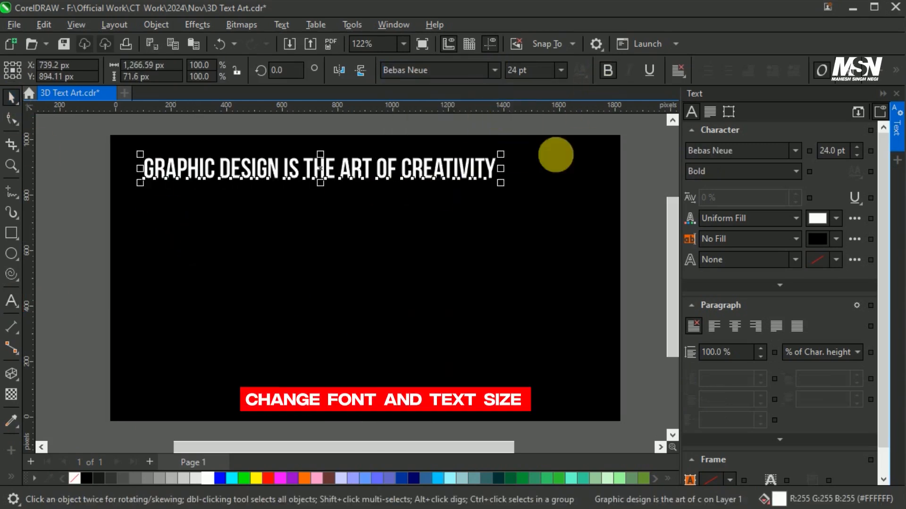
{"action": "left_click_drag", "start_coordinate": [494, 193], "coordinate": [412, 200]}
{"action": "scroll", "coordinate": [309, 186], "scroll_direction": "up", "scroll_amount": 1}
{"action": "scroll", "coordinate": [310, 185], "scroll_direction": "down", "scroll_amount": 1}
{"action": "scroll", "coordinate": [281, 231], "scroll_direction": "up", "scroll_amount": 1}
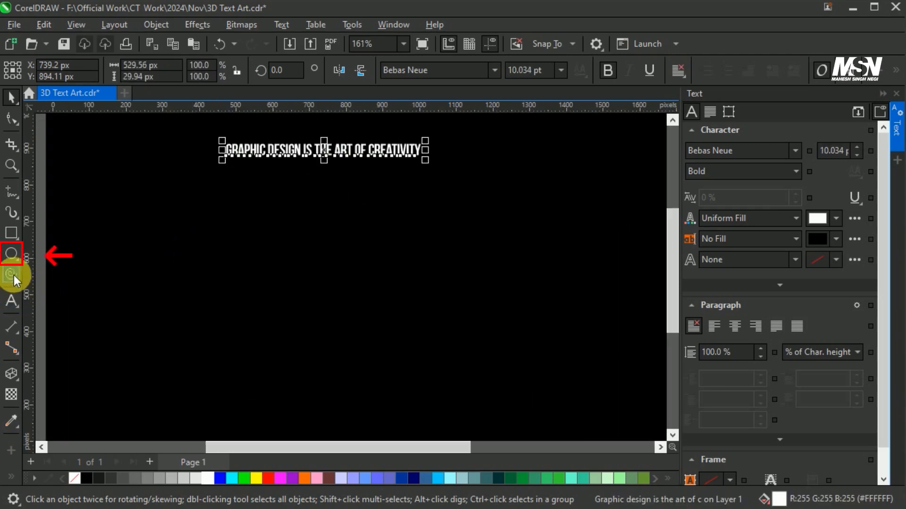
Draw a circle about 367 px in diameter below the text and give it a white outline
{"action": "left_click", "coordinate": [14, 259]}
{"action": "left_click_drag", "start_coordinate": [140, 234], "coordinate": [283, 355]}
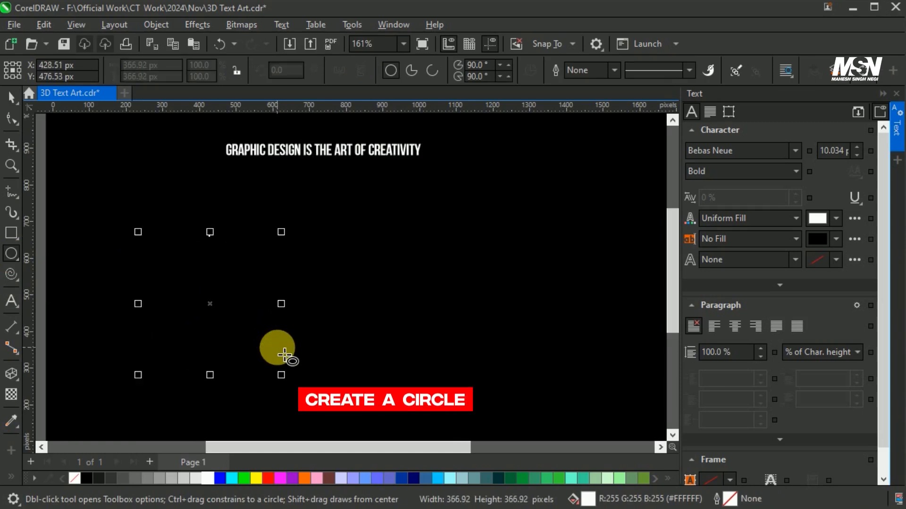
{"action": "right_click", "coordinate": [207, 479]}
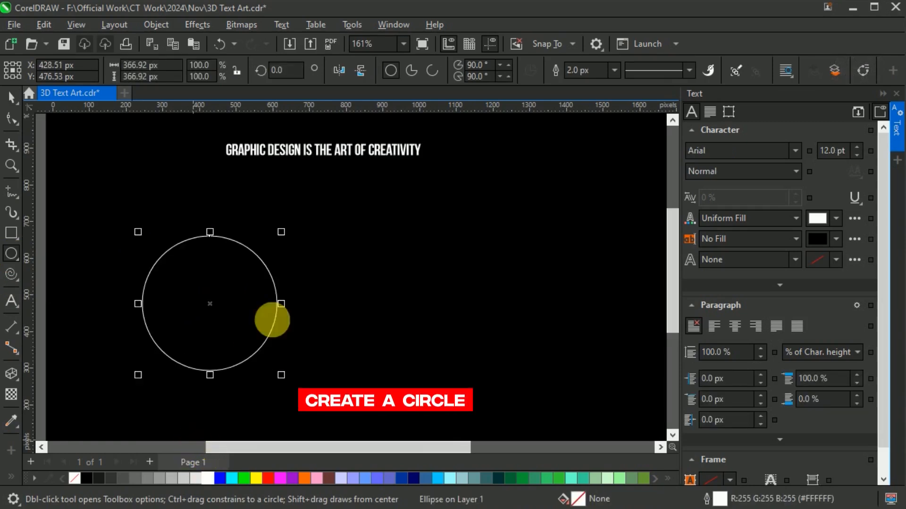
Move the circle slightly up and left, centring it at about X 397 px, Y 540 px
{"action": "left_click", "coordinate": [14, 99]}
{"action": "scroll", "coordinate": [216, 310], "scroll_direction": "down", "scroll_amount": 1}
{"action": "left_click_drag", "start_coordinate": [216, 309], "coordinate": [200, 282]}
{"action": "scroll", "coordinate": [200, 283], "scroll_direction": "up", "scroll_amount": 2}
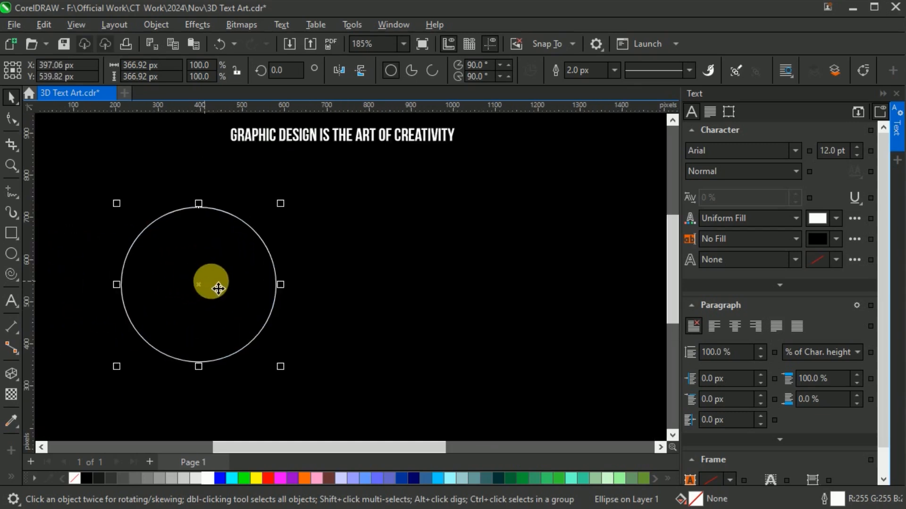
Fit the text line along the top of the circle and apply the third text orientation style
{"action": "left_click", "coordinate": [314, 137]}
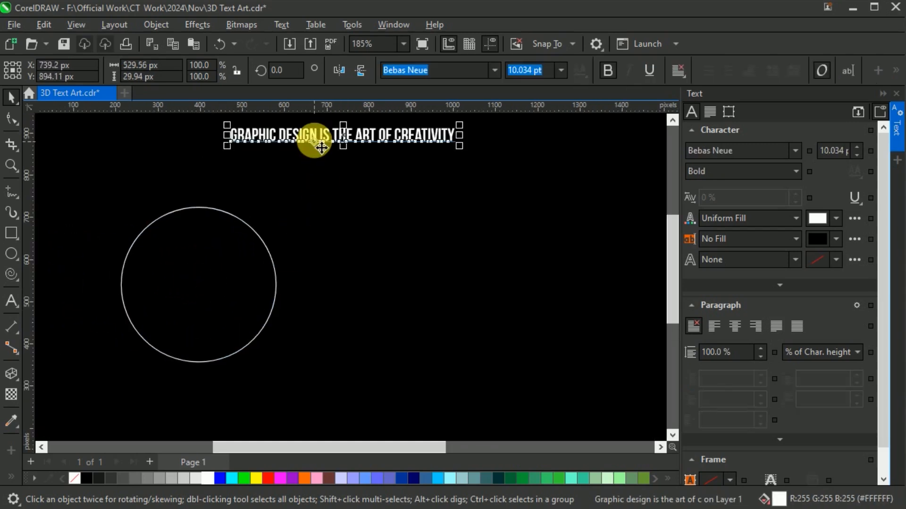
{"action": "left_click", "coordinate": [282, 25]}
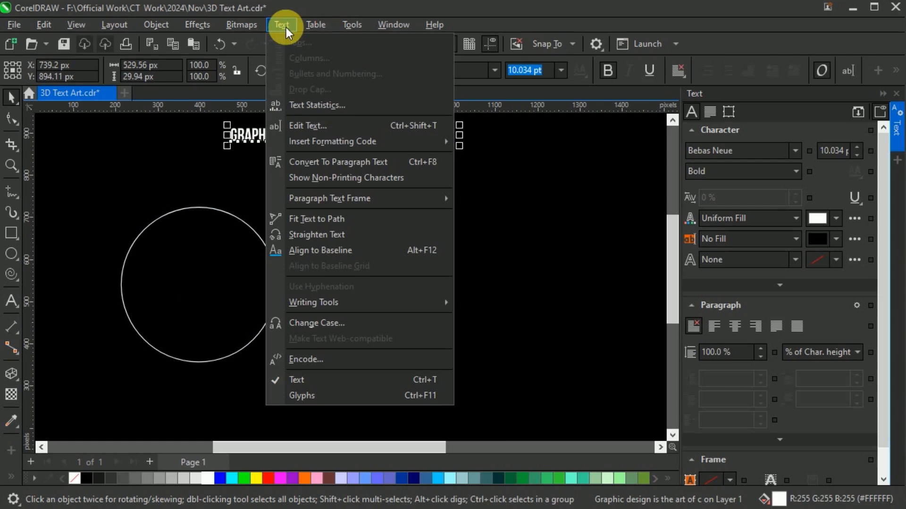
{"action": "left_click", "coordinate": [371, 218]}
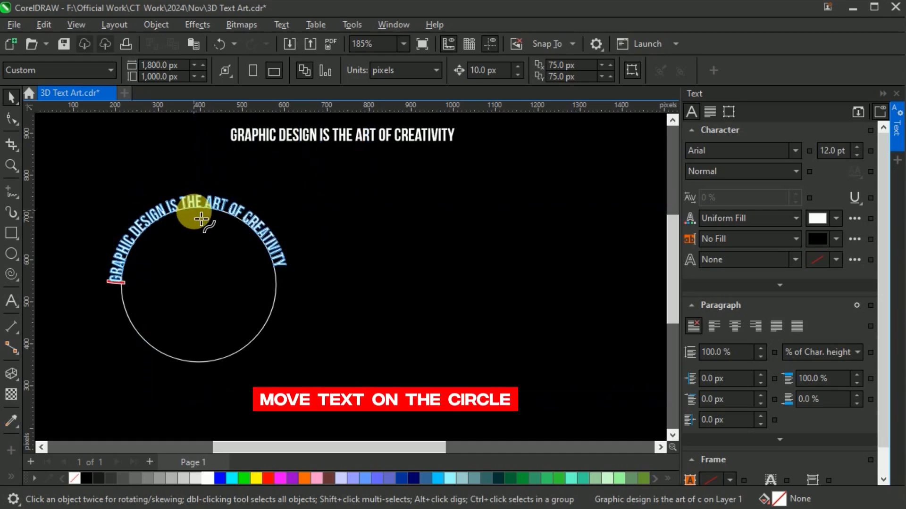
{"action": "left_click", "coordinate": [203, 218]}
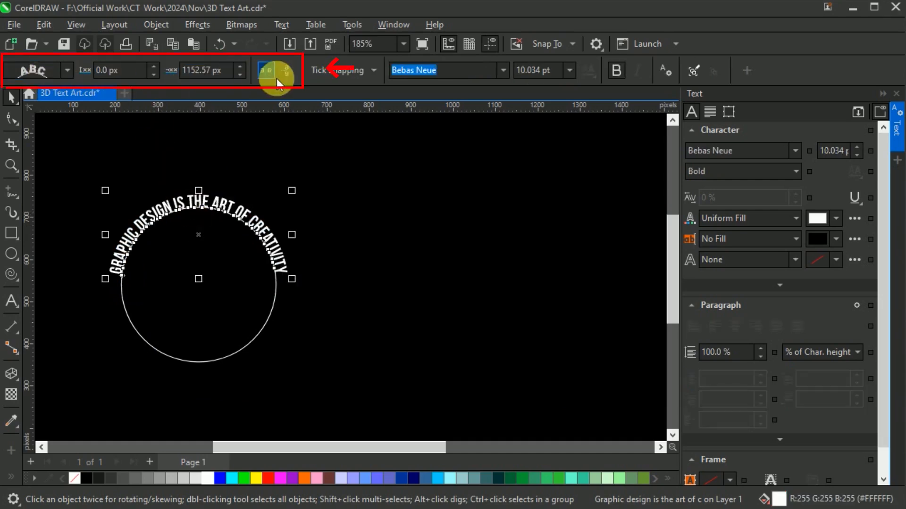
{"action": "left_click", "coordinate": [67, 74]}
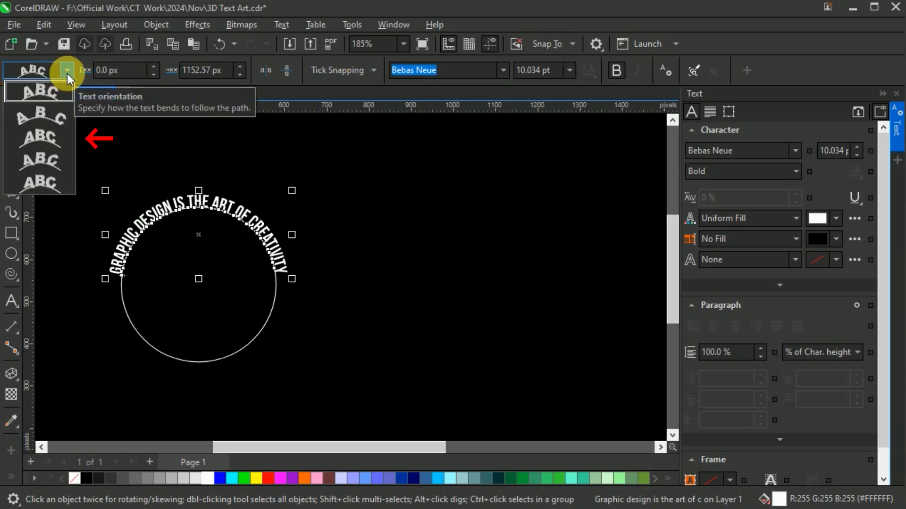
{"action": "left_click", "coordinate": [63, 137]}
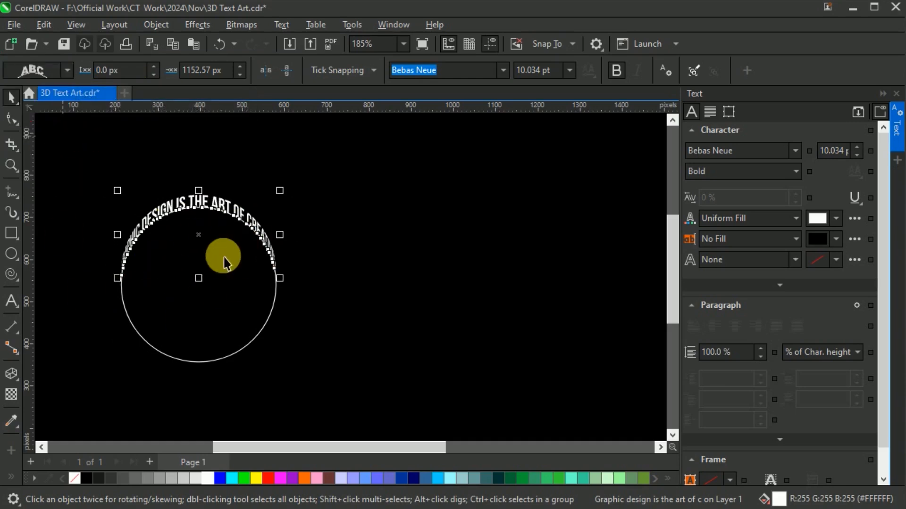
Squash the circle and its text vertically into an ellipse about 200 px high
{"action": "left_click", "coordinate": [230, 357]}
{"action": "left_click_drag", "start_coordinate": [198, 368], "coordinate": [209, 303]}
{"action": "scroll", "coordinate": [148, 221], "scroll_direction": "up", "scroll_amount": 4}
{"action": "left_click_drag", "start_coordinate": [236, 357], "coordinate": [243, 342]}
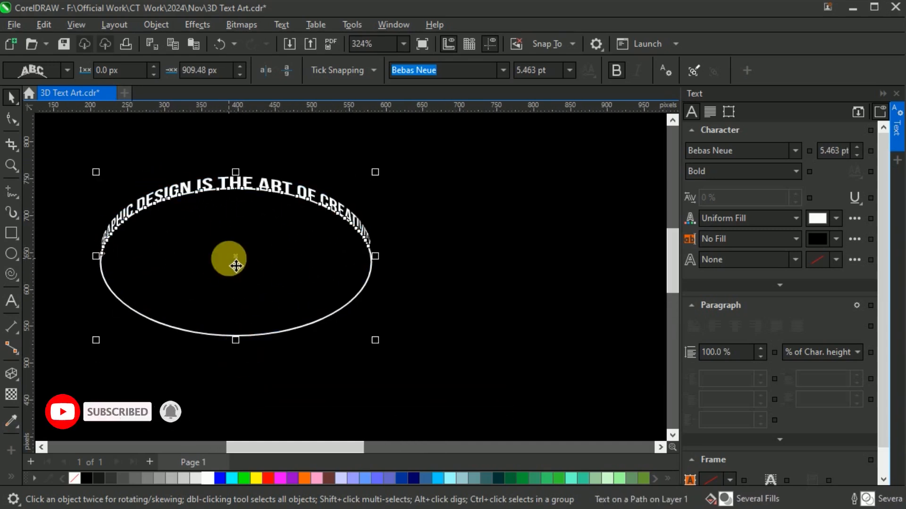
Repeat the phrase around the whole ellipse, separating the repetitions with "| |"
{"action": "left_click", "coordinate": [14, 304]}
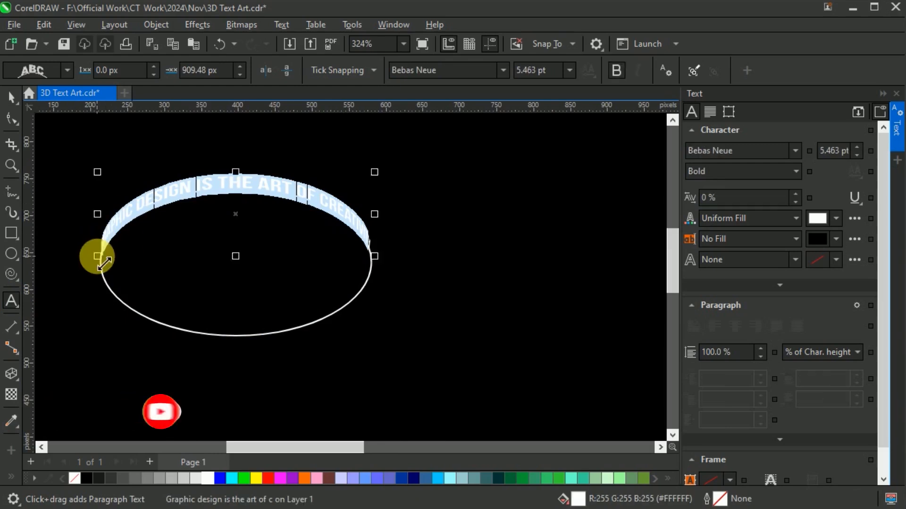
{"action": "left_click", "coordinate": [138, 297]}
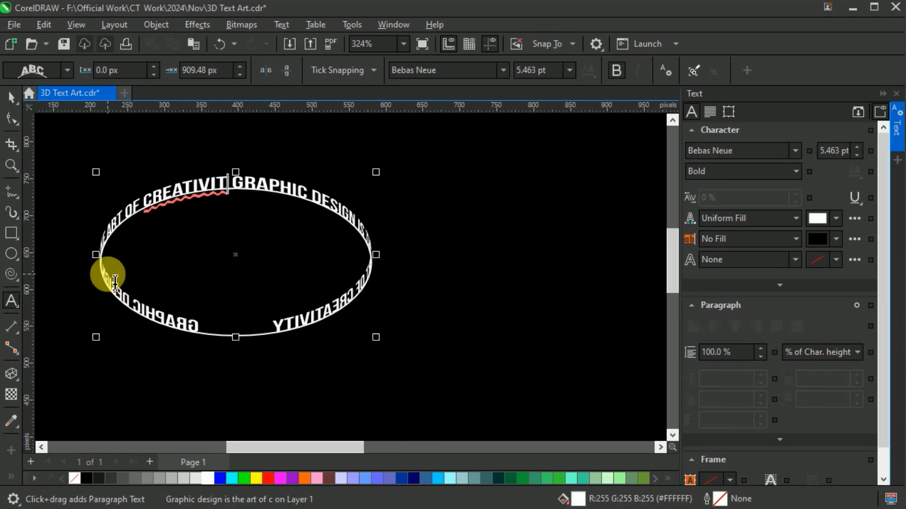
{"action": "type", "text": "Y"}
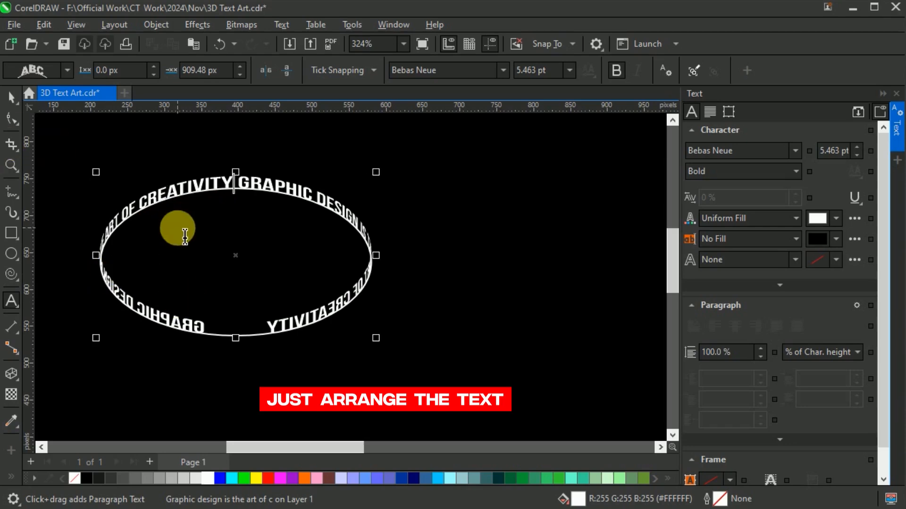
{"action": "type", "text": " | |"}
{"action": "left_click", "coordinate": [238, 352]}
{"action": "type", "text": "|  |"}
{"action": "key", "text": "ctrl+space"}
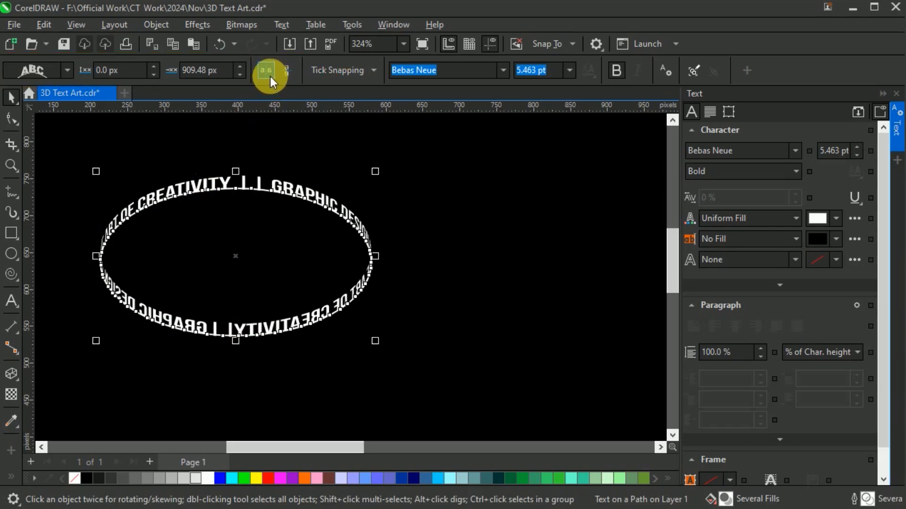
Mirror the ellipse's path text horizontally, without vertical mirroring
{"action": "left_click", "coordinate": [288, 72]}
{"action": "left_click", "coordinate": [289, 72]}
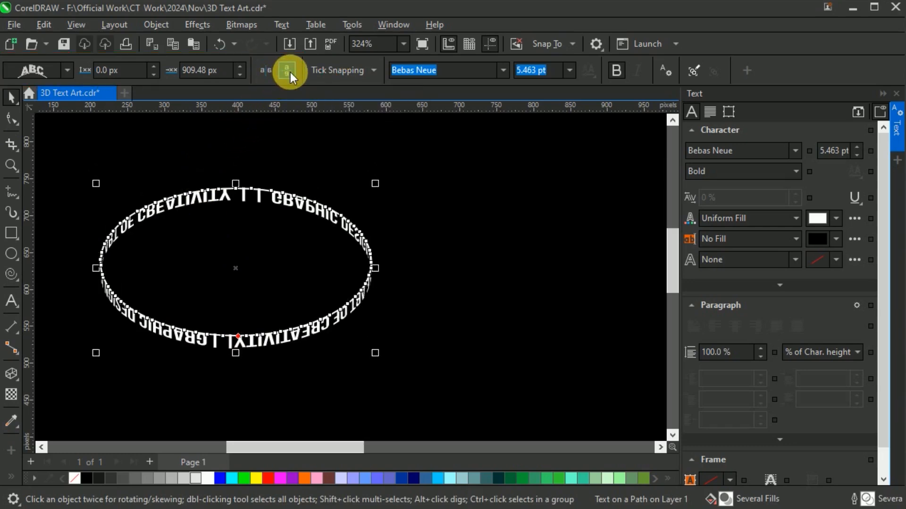
{"action": "left_click", "coordinate": [266, 71]}
Slide the text around the ellipse to an offset of about 194 px, keeping its distance from the path at 0 px
{"action": "left_click", "coordinate": [240, 67]}
{"action": "left_click", "coordinate": [239, 66]}
{"action": "left_click", "coordinate": [153, 69]}
{"action": "left_click", "coordinate": [154, 69]}
{"action": "left_click", "coordinate": [154, 69]}
{"action": "left_click", "coordinate": [155, 75]}
{"action": "left_click", "coordinate": [154, 75]}
{"action": "left_click_drag", "start_coordinate": [283, 323], "coordinate": [146, 318]}
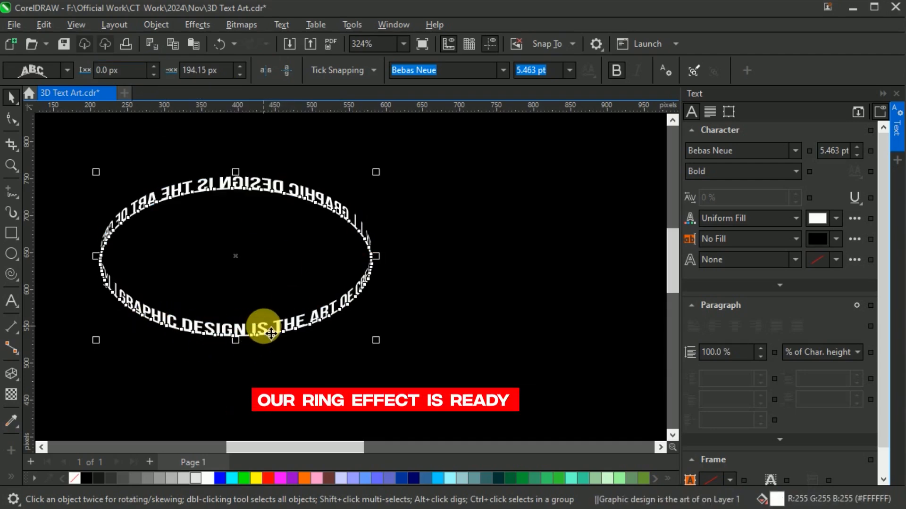
{"action": "left_click", "coordinate": [329, 343]}
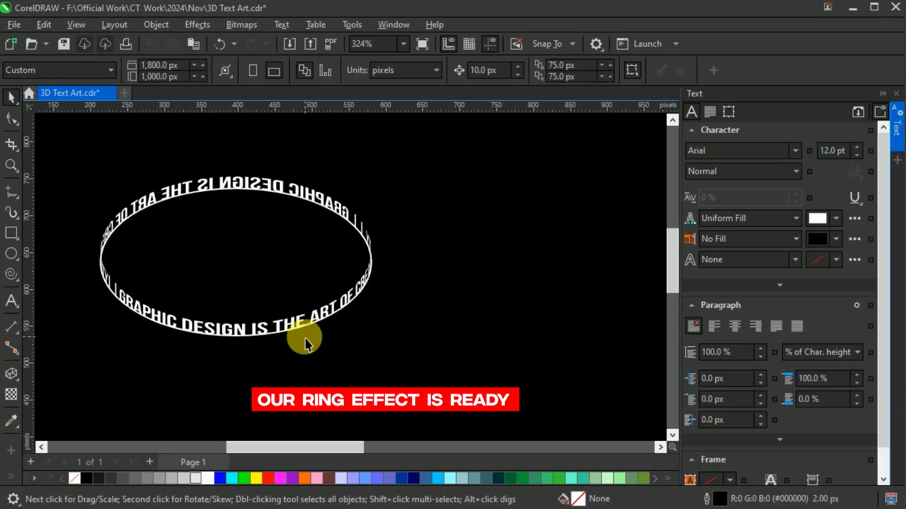
Duplicate the text ring with its ellipse and place the copy directly above the original
{"action": "left_click", "coordinate": [239, 339]}
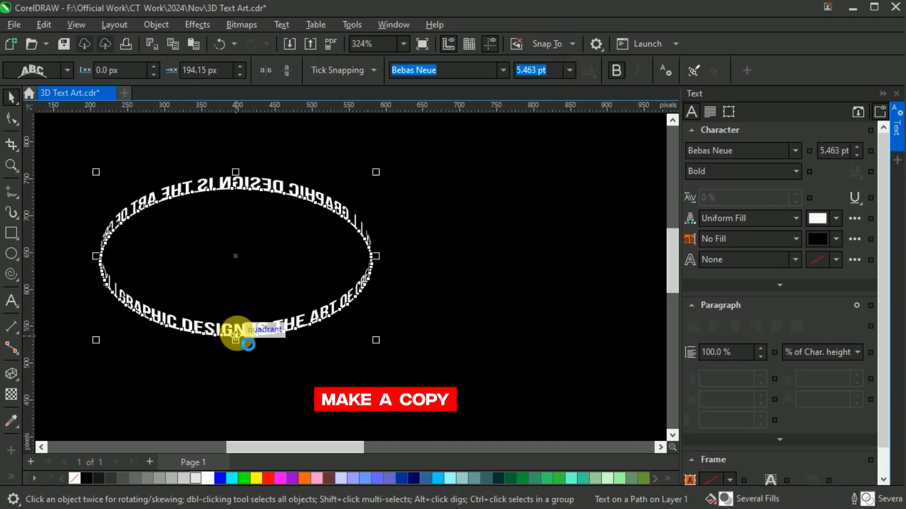
{"action": "left_click_drag", "start_coordinate": [245, 268], "coordinate": [245, 252]}
{"action": "right_click", "coordinate": [246, 251]}
Replace the upper ring's text with alternating runs of slashes and dashes around the whole ellipse
{"action": "left_click", "coordinate": [14, 306]}
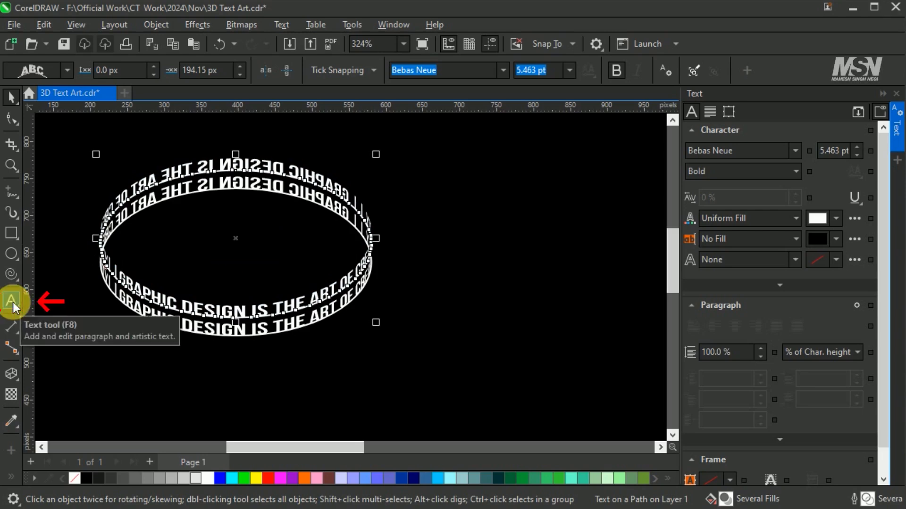
{"action": "left_click", "coordinate": [13, 302]}
{"action": "mouse_move", "coordinate": [109, 267]}
{"action": "left_mouse_down"}
{"action": "mouse_move", "coordinate": [358, 247]}
{"action": "mouse_move", "coordinate": [114, 233]}
{"action": "mouse_move", "coordinate": [106, 262]}
{"action": "left_mouse_up"}
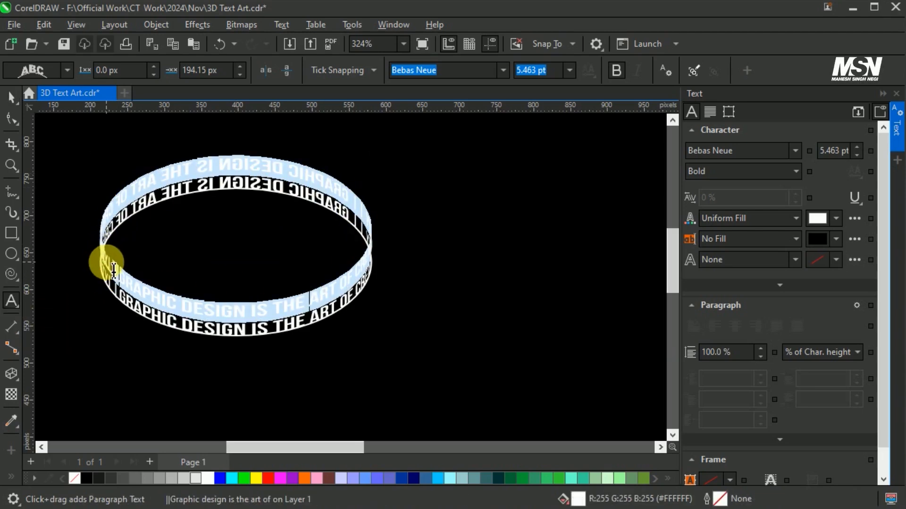
{"action": "type", "text": "/////////////////------------"}
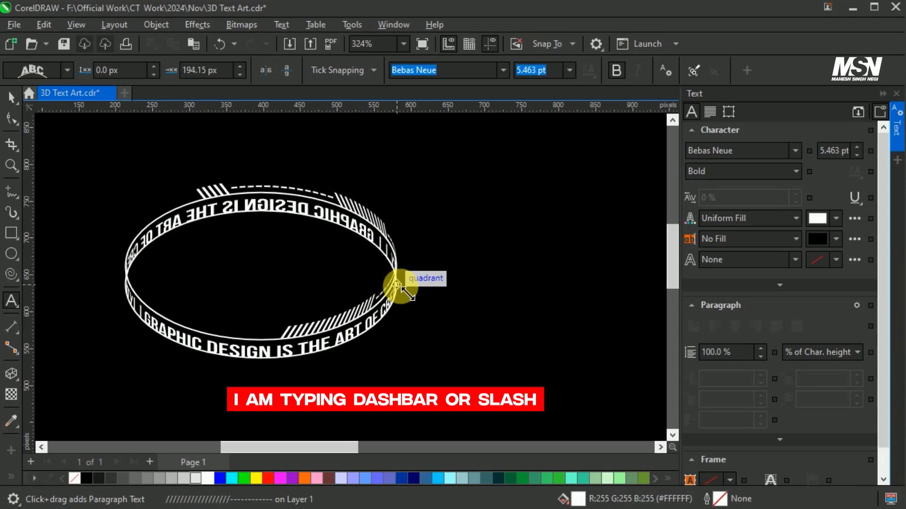
{"action": "type", "text": "//////////////////------------//////////////////------------"}
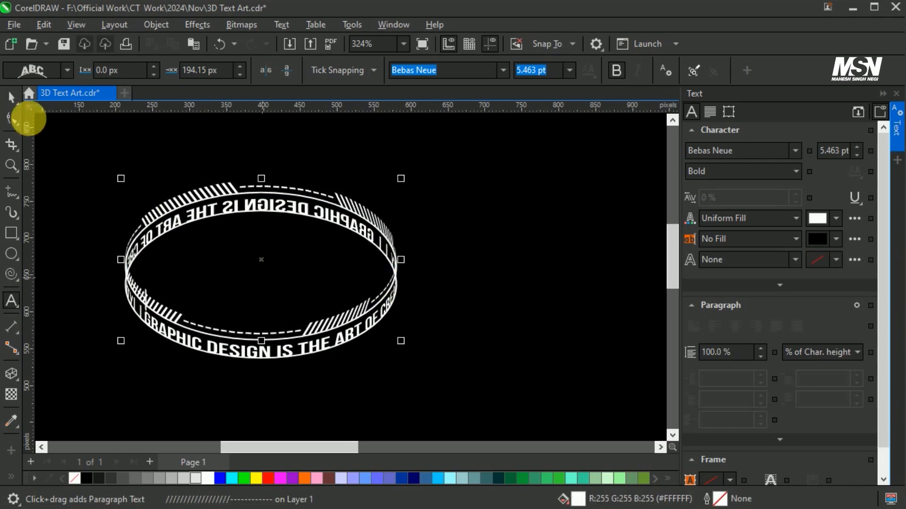
{"action": "key", "text": "ctrl+space"}
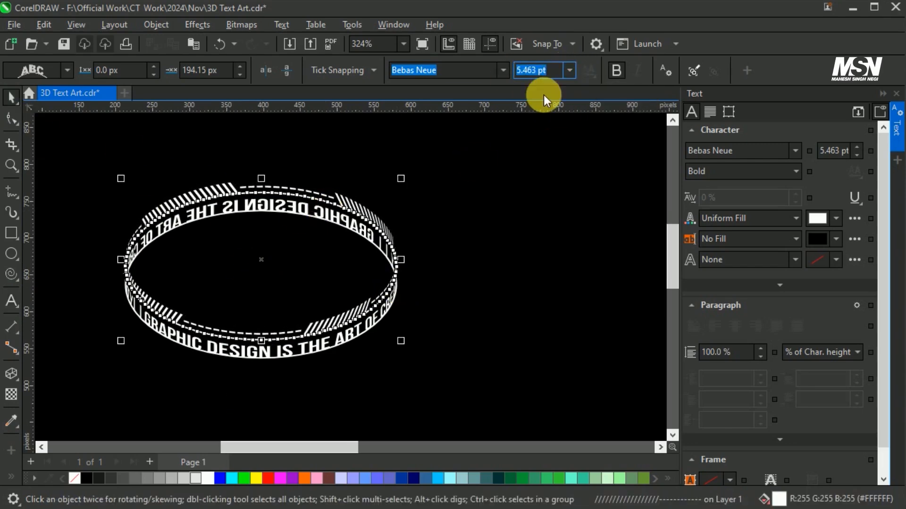
Set the slash-and-dash text's font size to 6 pt and save the document
{"action": "left_click", "coordinate": [569, 70]}
{"action": "left_click", "coordinate": [527, 145]}
{"action": "left_click", "coordinate": [567, 70]}
{"action": "left_click", "coordinate": [549, 85]}
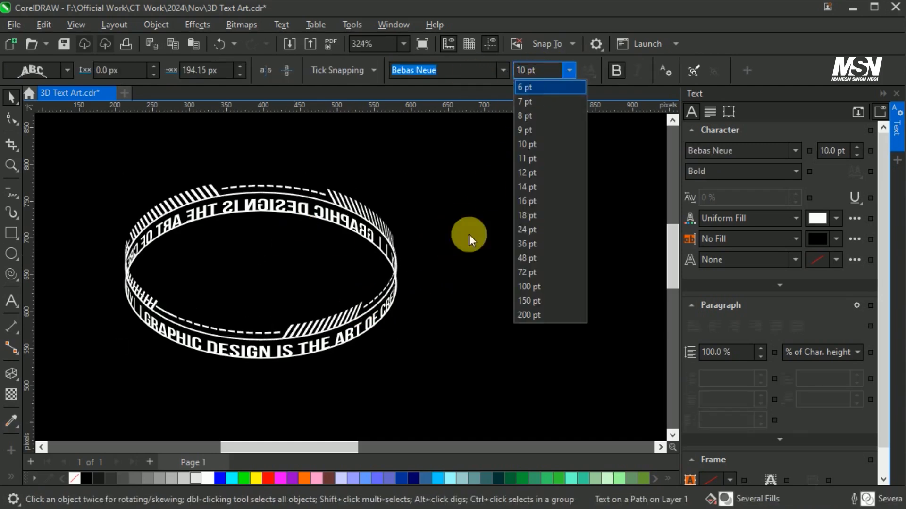
{"action": "left_click", "coordinate": [457, 302]}
{"action": "key", "text": "ctrl+s"}
Duplicate both stacked rings together and place the copy up and to the right of the original
{"action": "scroll", "coordinate": [332, 269], "scroll_direction": "down", "scroll_amount": 2}
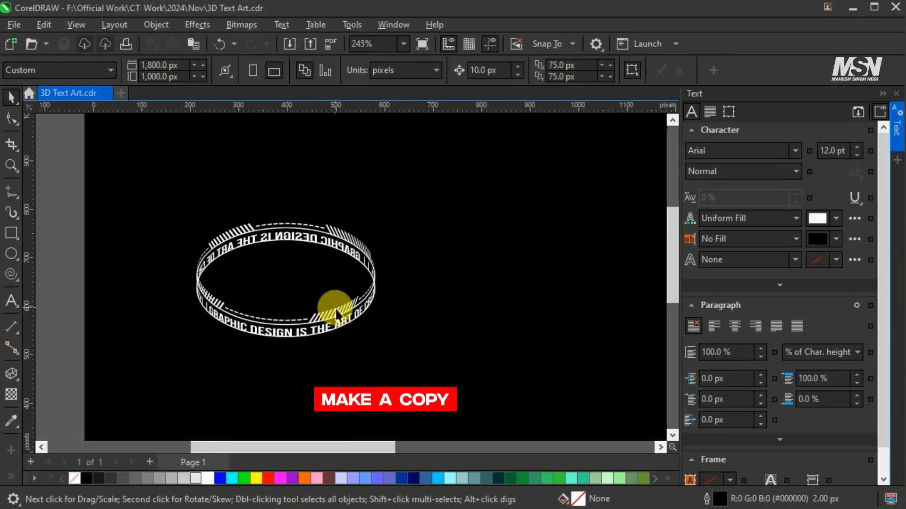
{"action": "left_click_drag", "start_coordinate": [60, 187], "coordinate": [449, 365]}
{"action": "scroll", "coordinate": [158, 325], "scroll_direction": "down", "scroll_amount": 2}
{"action": "left_click_drag", "start_coordinate": [254, 290], "coordinate": [383, 231]}
{"action": "left_click", "coordinate": [471, 224]}
Delete the two ellipse outlines from the copied rings, keeping only their text
{"action": "scroll", "coordinate": [406, 237], "scroll_direction": "up", "scroll_amount": 5}
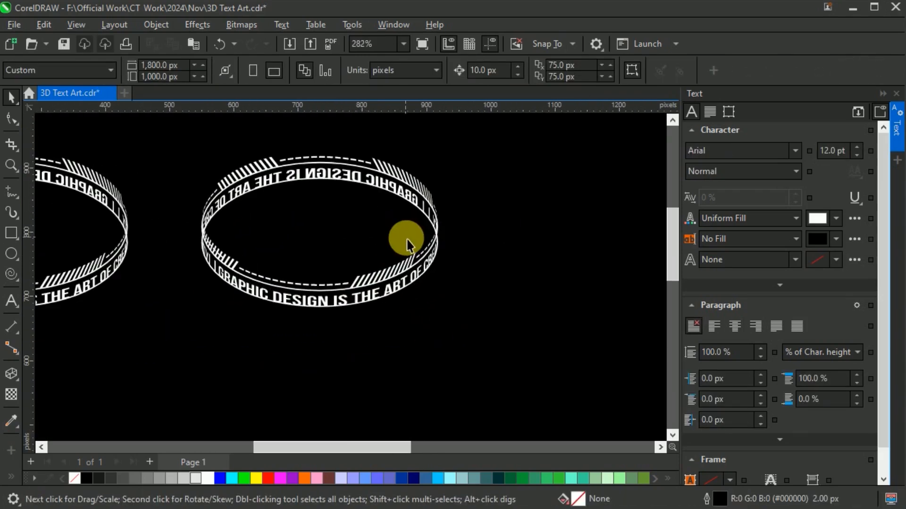
{"action": "key", "text": "F10"}
{"action": "left_click", "coordinate": [246, 321]}
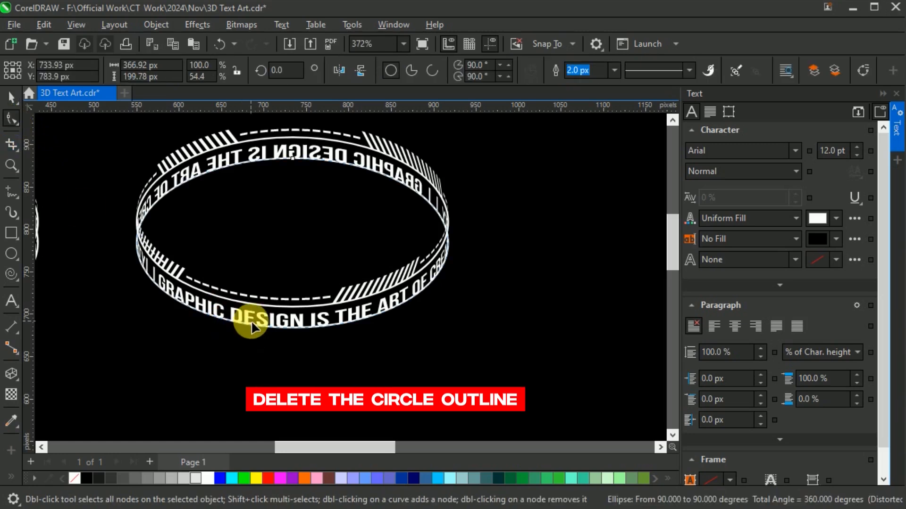
{"action": "key", "text": "Delete"}
{"action": "left_click", "coordinate": [229, 300]}
{"action": "key", "text": "Delete"}
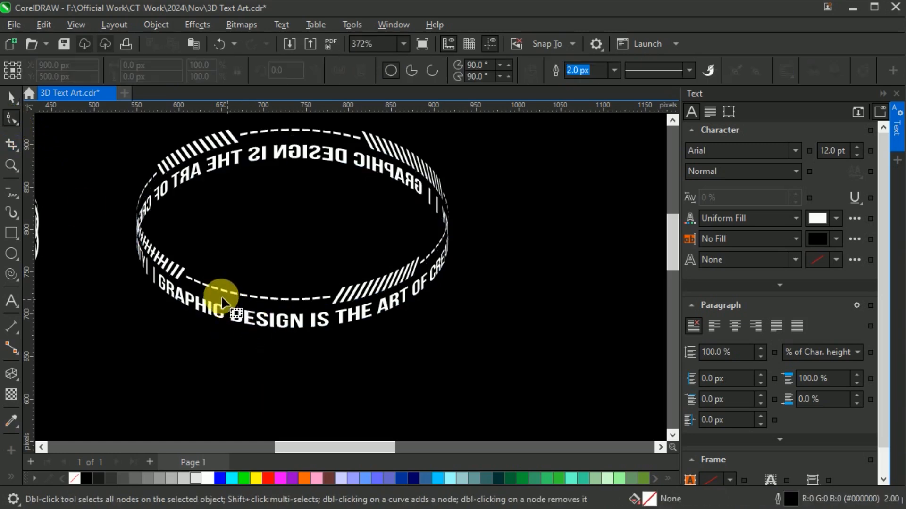
{"action": "left_click", "coordinate": [10, 100]}
{"action": "scroll", "coordinate": [351, 302], "scroll_direction": "down", "scroll_amount": 1}
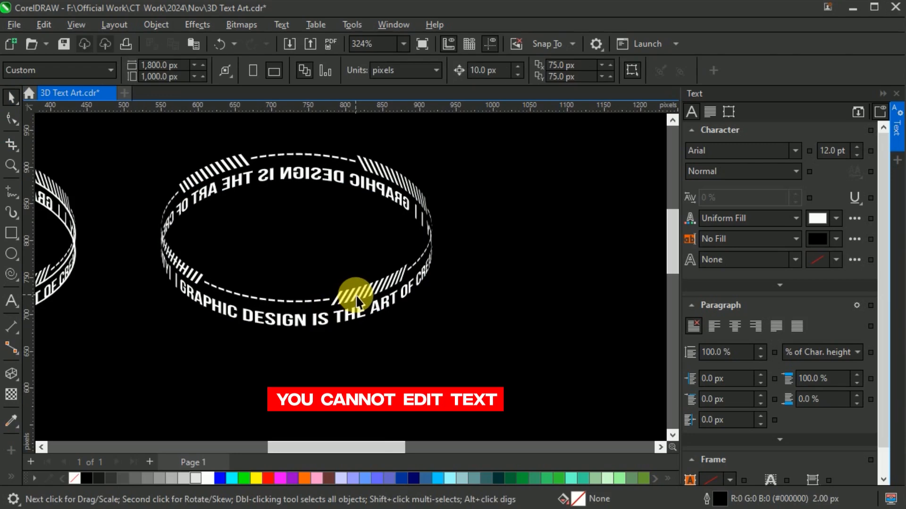
Duplicate the outline-free two-tier ring to the right on the same row and color the copy's slash-and-dash text green
{"action": "scroll", "coordinate": [356, 296], "scroll_direction": "up", "scroll_amount": 2}
{"action": "scroll", "coordinate": [356, 297], "scroll_direction": "down", "scroll_amount": 1}
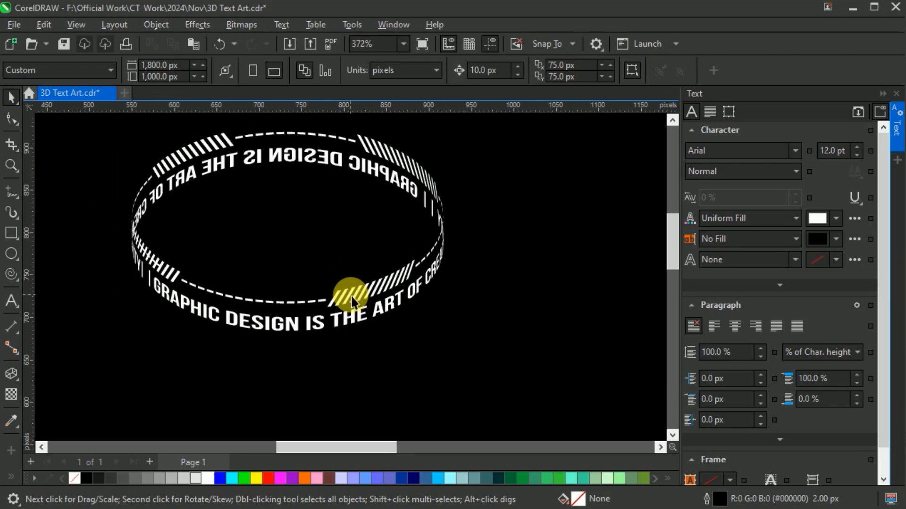
{"action": "scroll", "coordinate": [339, 317], "scroll_direction": "down", "scroll_amount": 1}
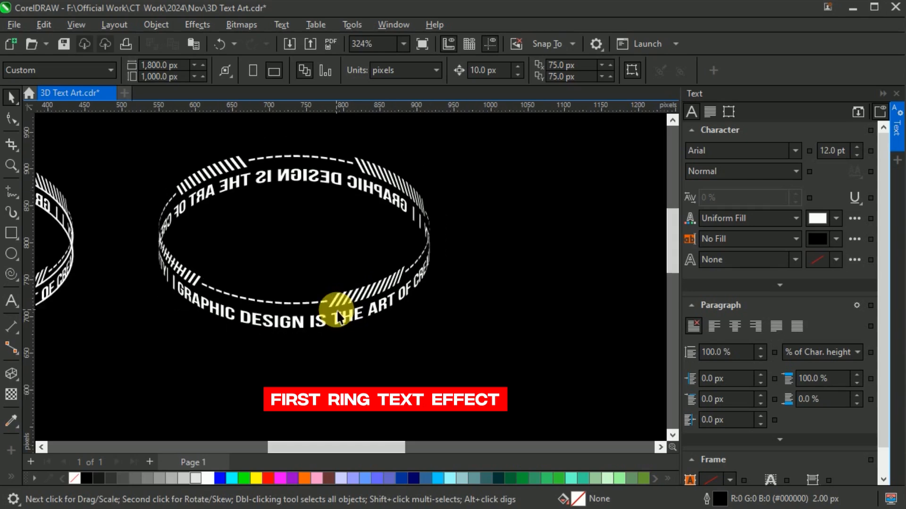
{"action": "scroll", "coordinate": [339, 317], "scroll_direction": "down", "scroll_amount": 1}
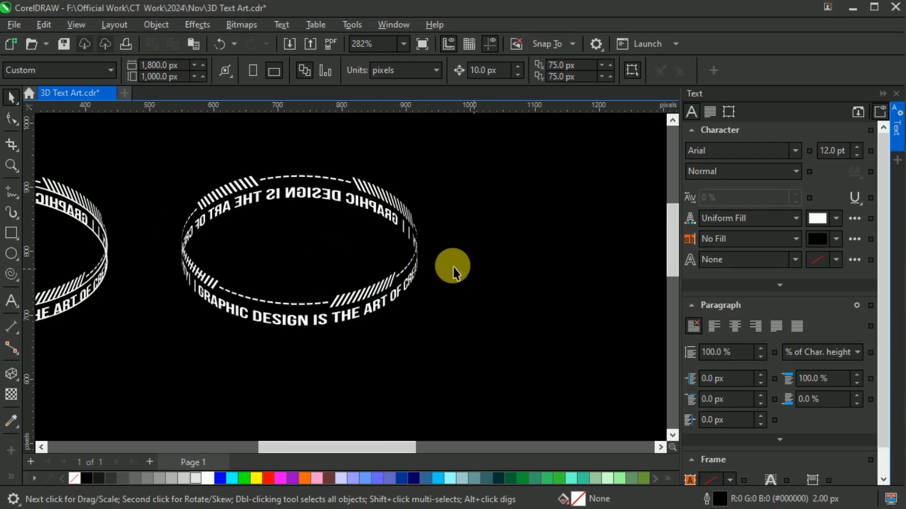
{"action": "scroll", "coordinate": [371, 282], "scroll_direction": "down", "scroll_amount": 1}
{"action": "left_click_drag", "start_coordinate": [476, 351], "coordinate": [179, 160]}
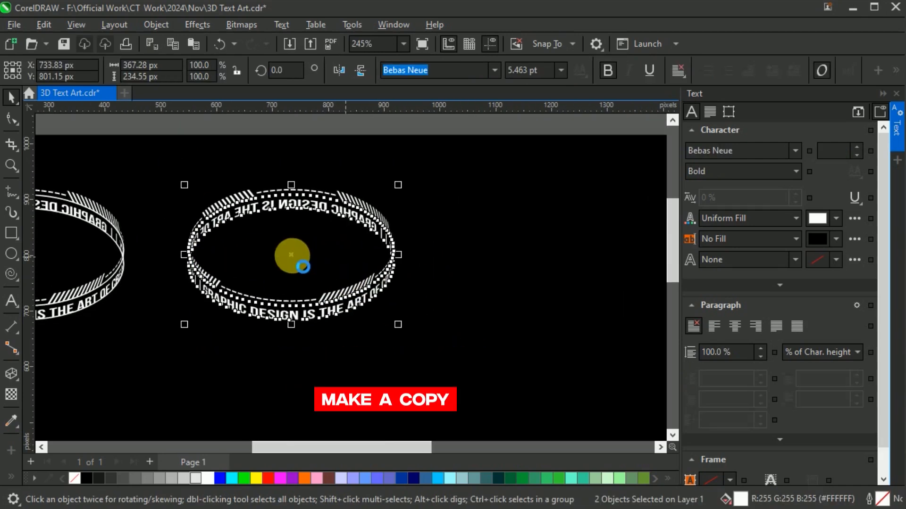
{"action": "left_click_drag", "start_coordinate": [292, 255], "coordinate": [555, 259]}
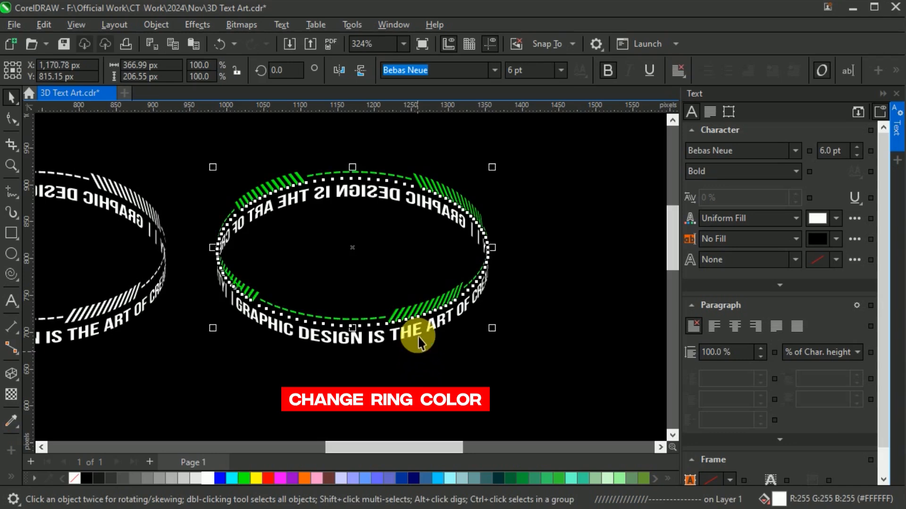
Copy only the white text ring from the green-patterned design to the right and stack a second copy slightly above it
{"action": "left_click", "coordinate": [394, 301]}
{"action": "scroll", "coordinate": [394, 301], "scroll_direction": "down", "scroll_amount": 3}
{"action": "left_click_drag", "start_coordinate": [472, 346], "coordinate": [494, 263]}
{"action": "left_click", "coordinate": [388, 298]}
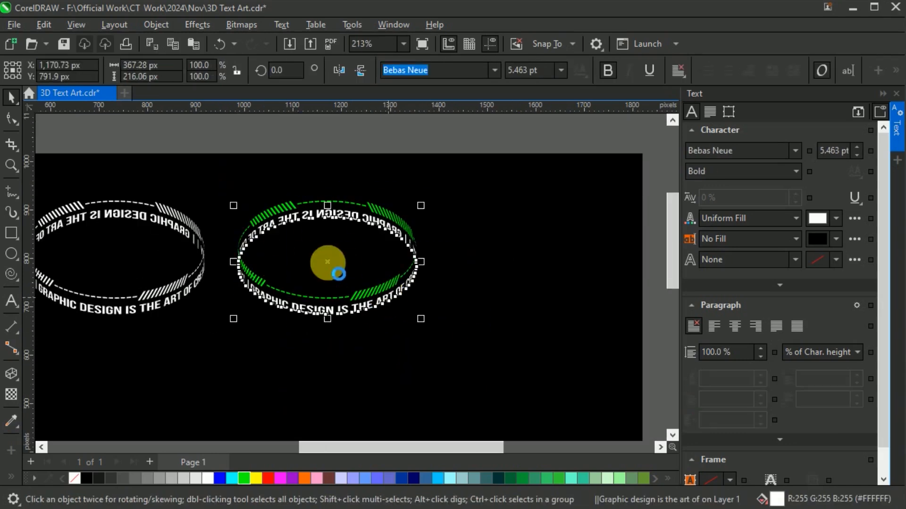
{"action": "left_click_drag", "start_coordinate": [328, 263], "coordinate": [534, 251]}
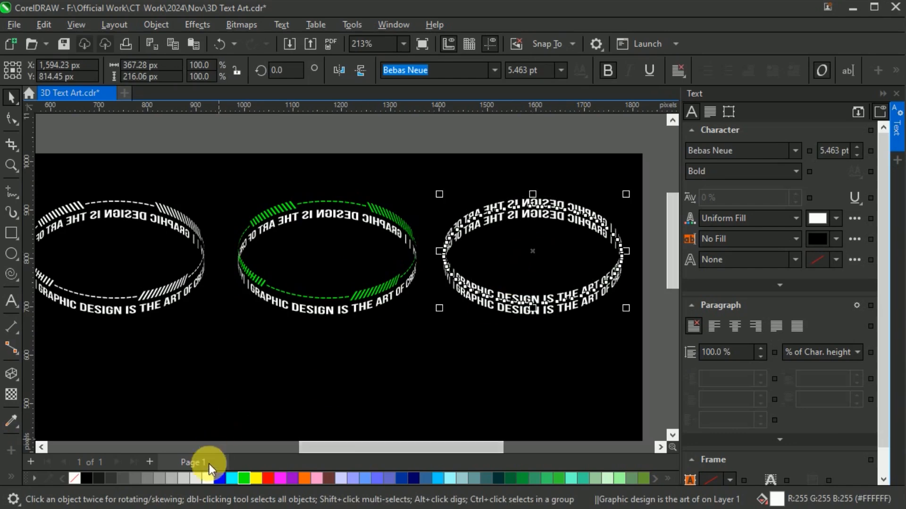
Complete the three-tier text stack with a light gray middle ring and a white top ring, and save the document
{"action": "left_click_drag", "start_coordinate": [540, 311], "coordinate": [540, 322]}
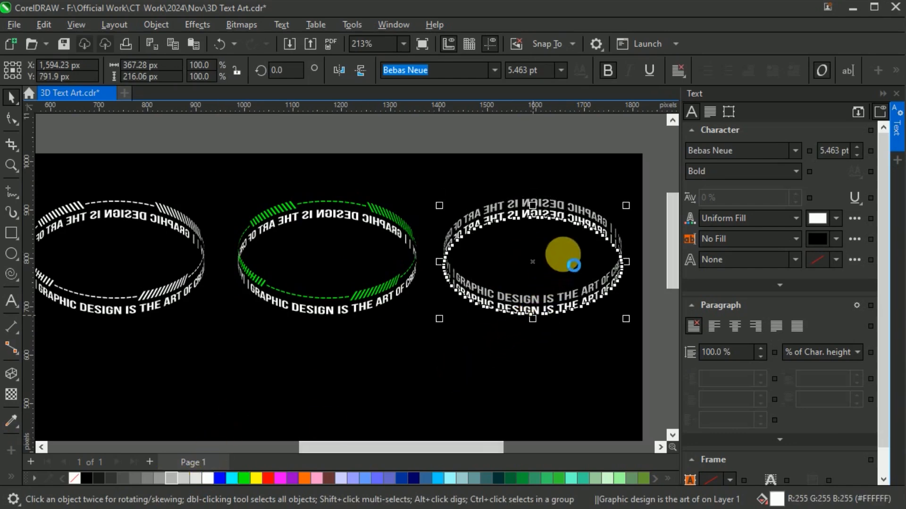
{"action": "left_click_drag", "start_coordinate": [534, 263], "coordinate": [537, 241]}
{"action": "left_click", "coordinate": [588, 343]}
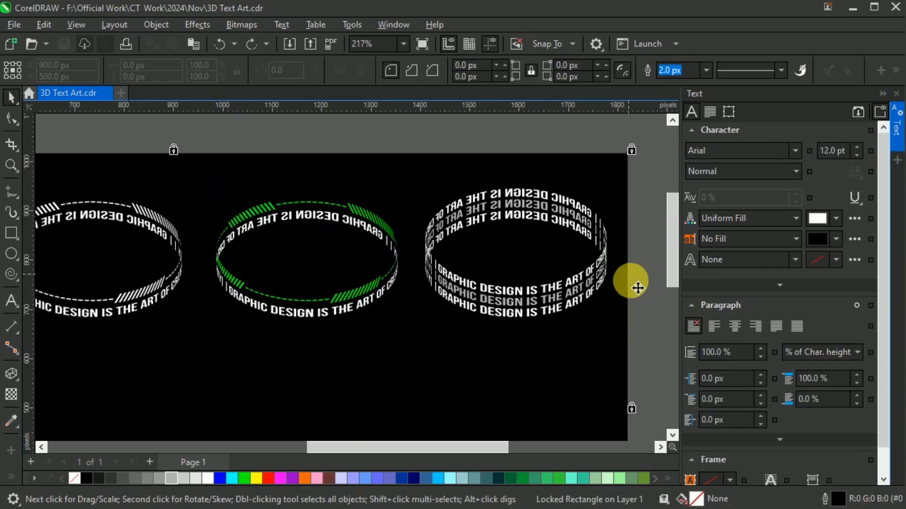
Duplicate the three-tier text ring and place the copy directly below the first ring design
{"action": "left_click", "coordinate": [637, 287]}
{"action": "scroll", "coordinate": [535, 226], "scroll_direction": "down", "scroll_amount": 2}
{"action": "left_click_drag", "start_coordinate": [536, 227], "coordinate": [155, 319]}
{"action": "right_click", "coordinate": [155, 319]}
{"action": "left_click", "coordinate": [71, 363]}
{"action": "left_click", "coordinate": [153, 340]}
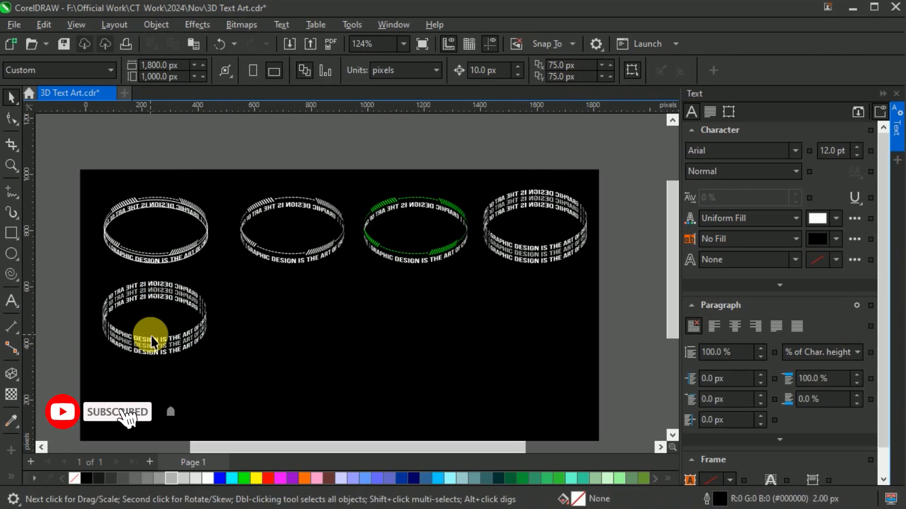
Color the copied ring's upper and lower tiers green and its middle tier white, and save the document
{"action": "scroll", "coordinate": [152, 341], "scroll_direction": "up", "scroll_amount": 3}
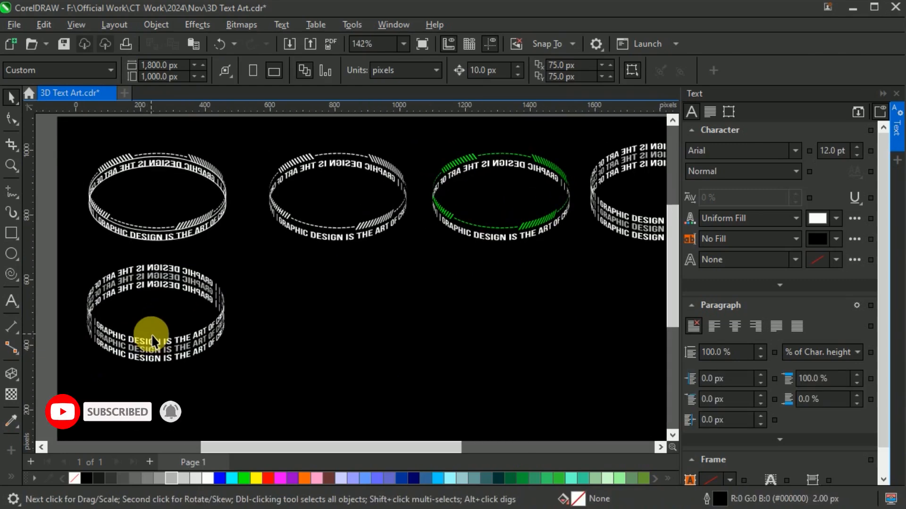
{"action": "left_click", "coordinate": [148, 352]}
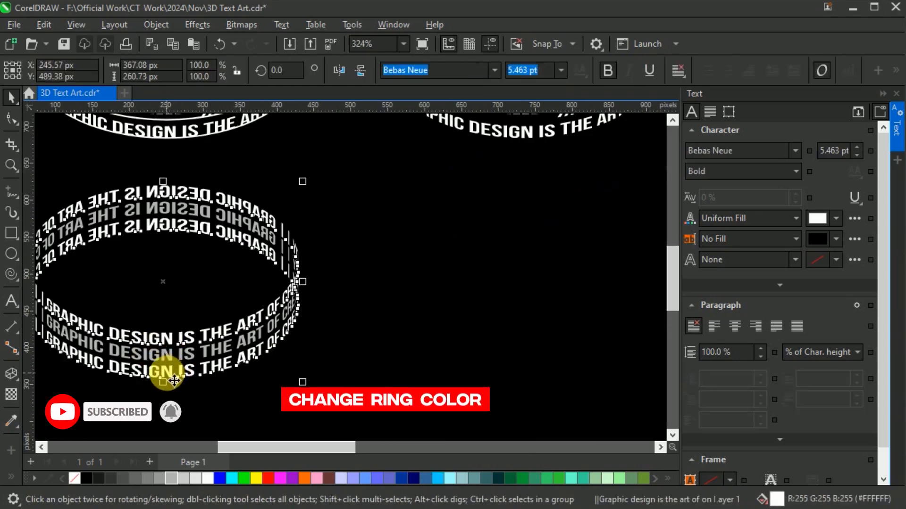
{"action": "left_click", "coordinate": [244, 478]}
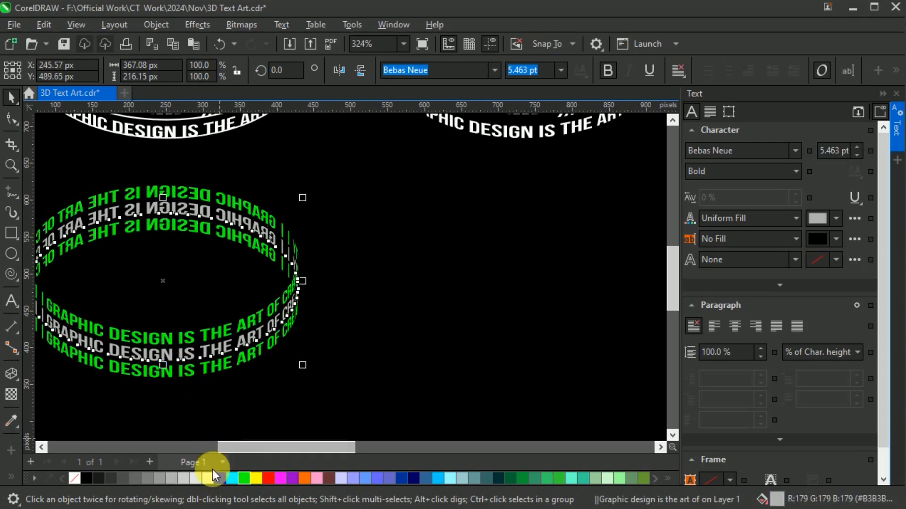
{"action": "left_click", "coordinate": [355, 380]}
{"action": "scroll", "coordinate": [264, 354], "scroll_direction": "down", "scroll_amount": 1}
Duplicate the green-and-white three-tier ring and place the copy directly below it
{"action": "left_click", "coordinate": [172, 323]}
{"action": "scroll", "coordinate": [233, 304], "scroll_direction": "down", "scroll_amount": 2}
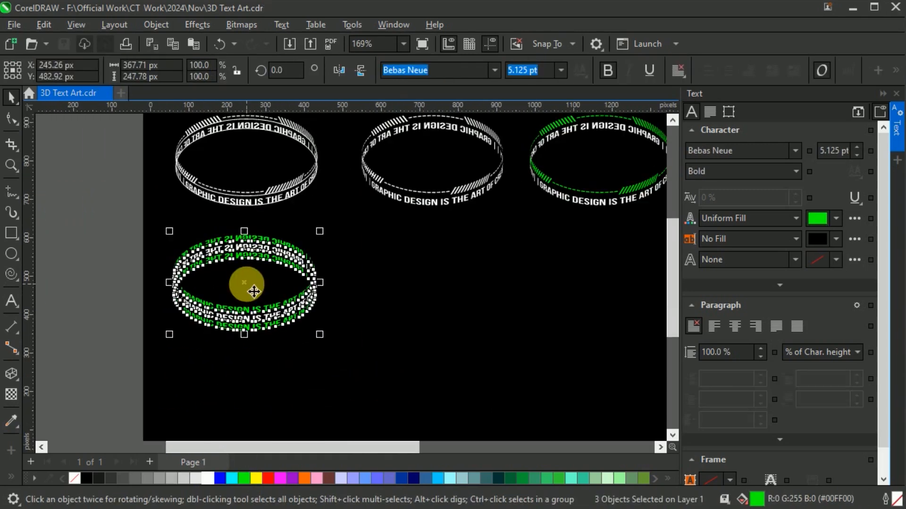
{"action": "left_click_drag", "start_coordinate": [255, 308], "coordinate": [253, 389]}
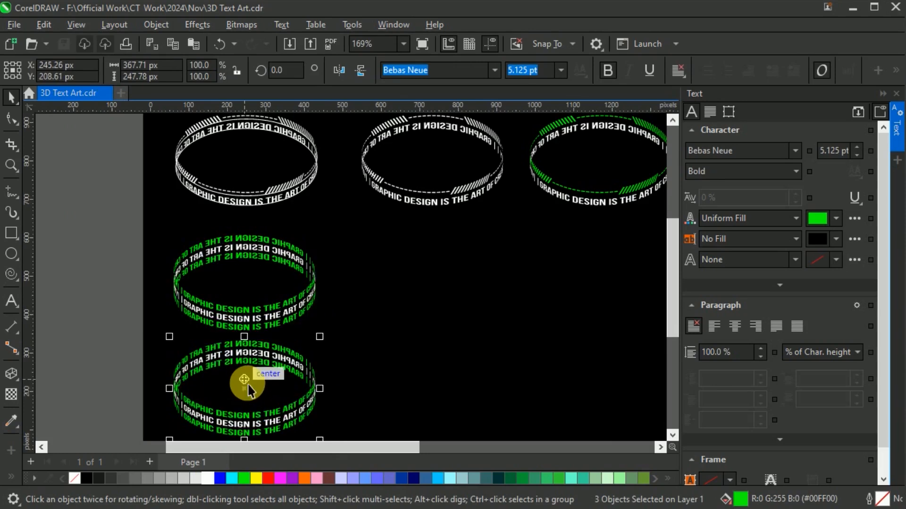
{"action": "left_click", "coordinate": [141, 348]}
Color the upper and lower text tiers of the lowest ring copy red
{"action": "left_click", "coordinate": [282, 353]}
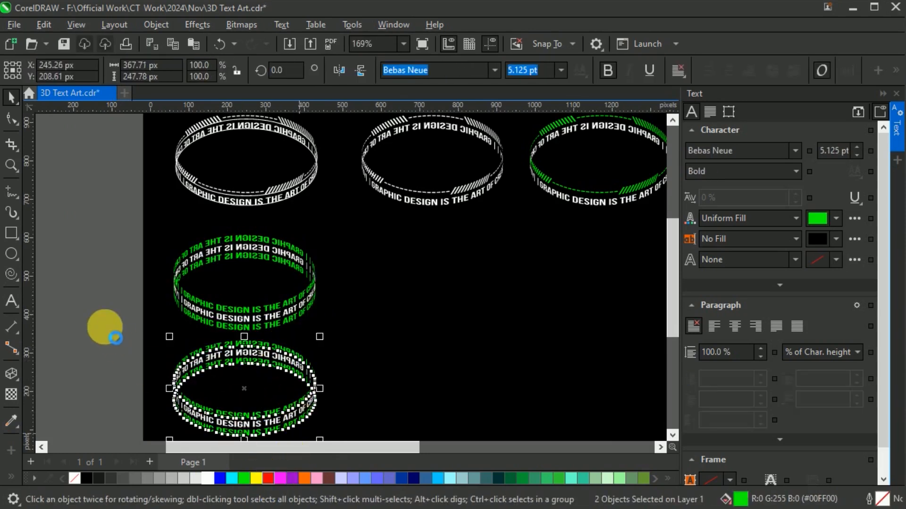
{"action": "left_click", "coordinate": [100, 320]}
Copy the white text ring of the second top-row design straight down and rotate the copy by about 66 degrees
{"action": "scroll", "coordinate": [59, 204], "scroll_direction": "right", "scroll_amount": 2}
{"action": "scroll", "coordinate": [59, 205], "scroll_direction": "down", "scroll_amount": 1}
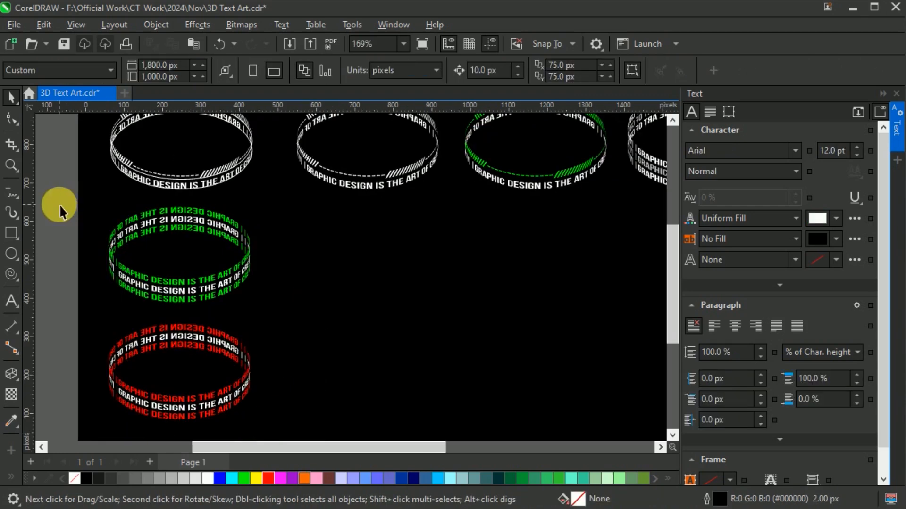
{"action": "left_click", "coordinate": [353, 188]}
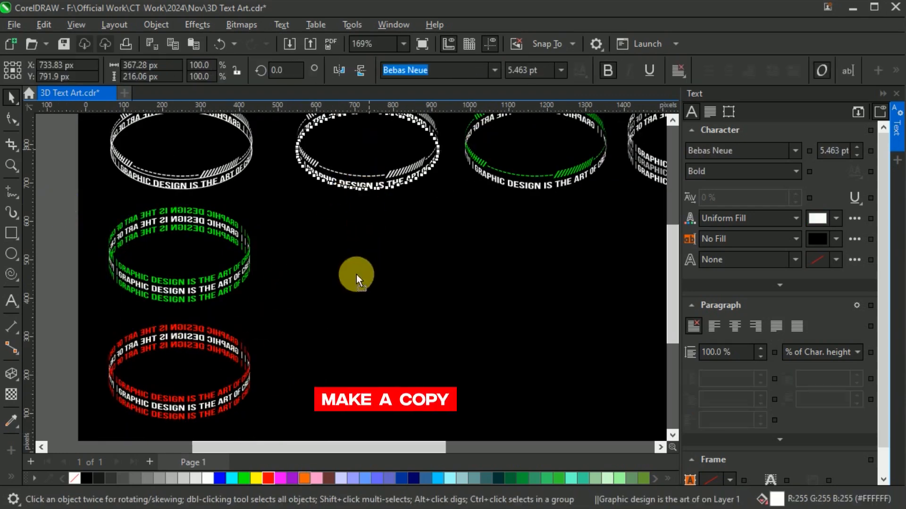
{"action": "left_click_drag", "start_coordinate": [358, 273], "coordinate": [358, 280]}
{"action": "left_click", "coordinate": [417, 319]}
{"action": "left_click_drag", "start_coordinate": [441, 312], "coordinate": [420, 241]}
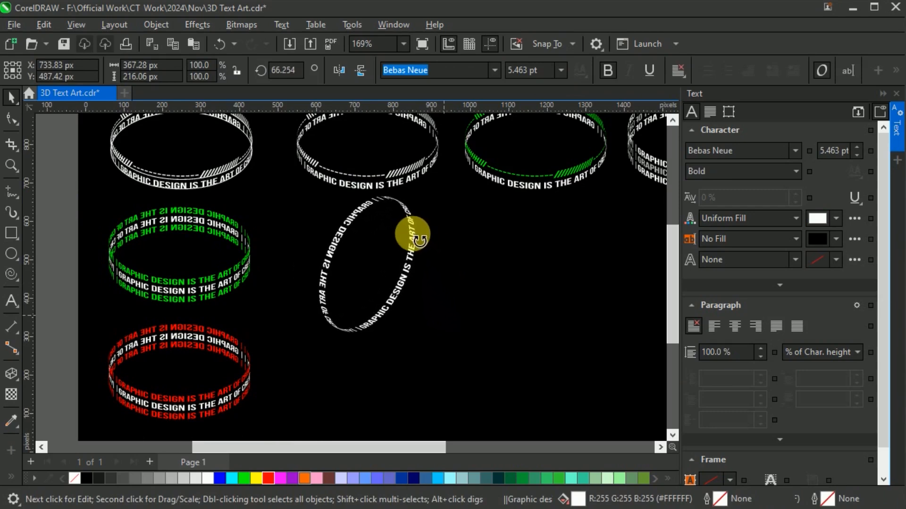
Stack three tilted copies of the text ring diagonally and color the middle one medium gray
{"action": "left_click", "coordinate": [418, 320]}
{"action": "scroll", "coordinate": [418, 320], "scroll_direction": "up", "scroll_amount": 2}
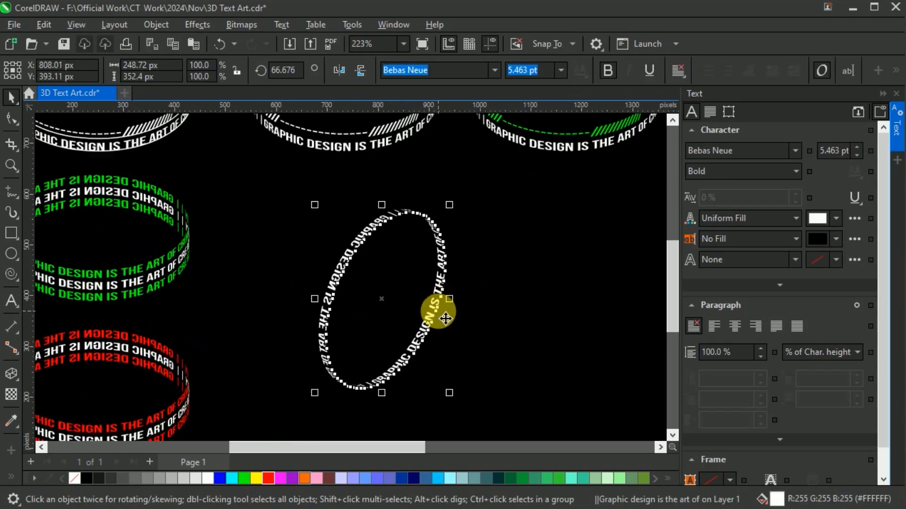
{"action": "left_click_drag", "start_coordinate": [395, 312], "coordinate": [358, 288]}
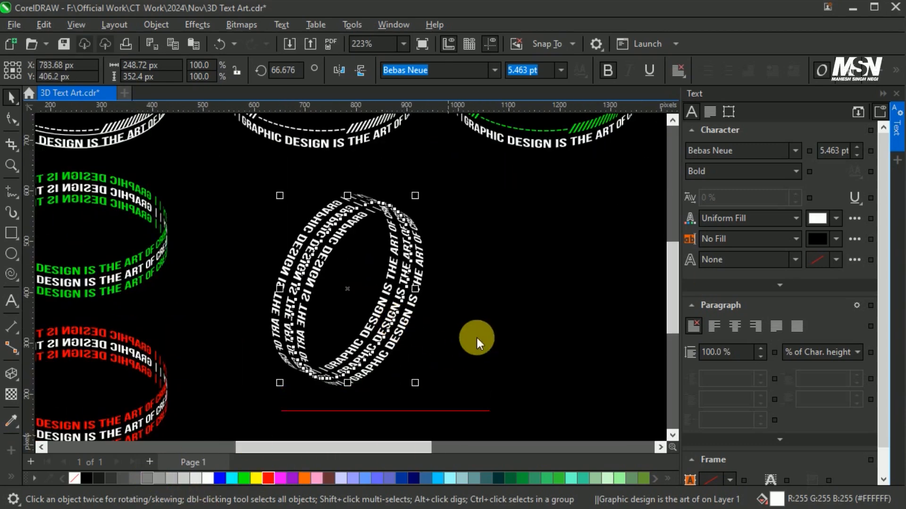
{"action": "left_click", "coordinate": [477, 340]}
Duplicate the tilted three-tier ring to the right and color the copy's middle tier red
{"action": "scroll", "coordinate": [478, 339], "scroll_direction": "down", "scroll_amount": 3}
{"action": "left_click_drag", "start_coordinate": [317, 301], "coordinate": [454, 308]}
{"action": "left_click", "coordinate": [578, 359]}
{"action": "key", "text": "Tab"}
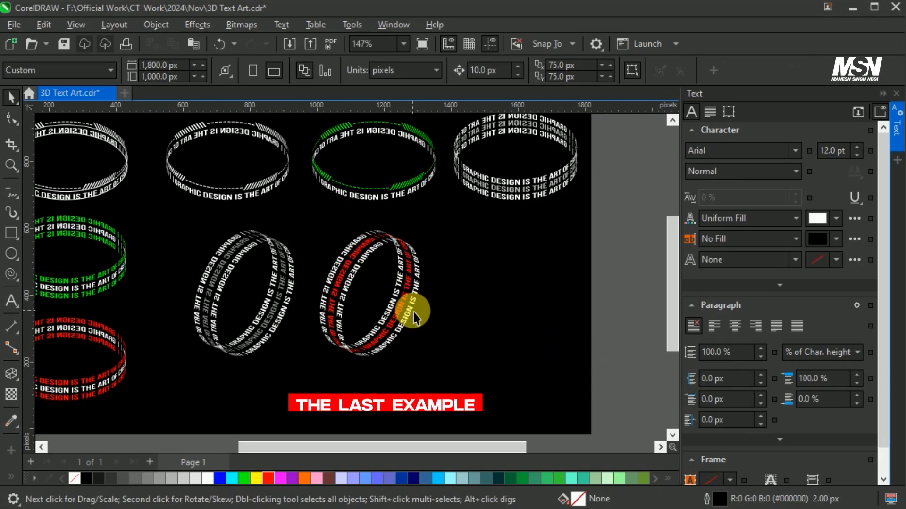
Copy one white tier of the red-accented tilted ring to the right and set the copy's rotation to 0 degrees
{"action": "left_click", "coordinate": [416, 319]}
{"action": "left_click_drag", "start_coordinate": [414, 303], "coordinate": [505, 318]}
{"action": "scroll", "coordinate": [576, 313], "scroll_direction": "up", "scroll_amount": 3}
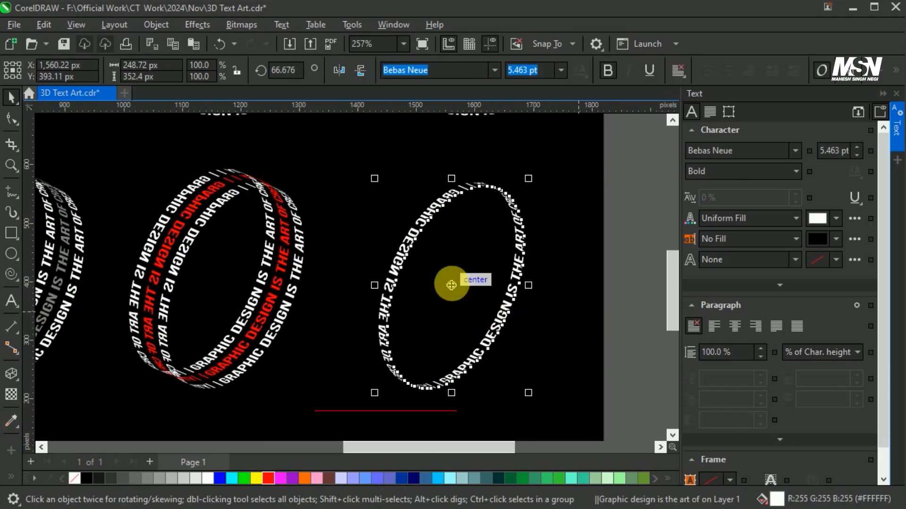
{"action": "left_click", "coordinate": [449, 283]}
{"action": "double_click", "coordinate": [290, 70]}
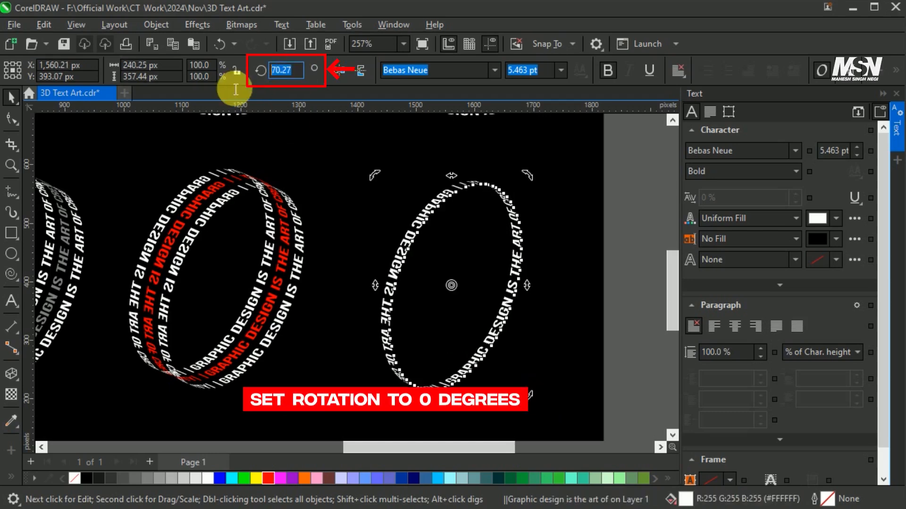
{"action": "type", "text": "0"}
{"action": "key", "text": "Return"}
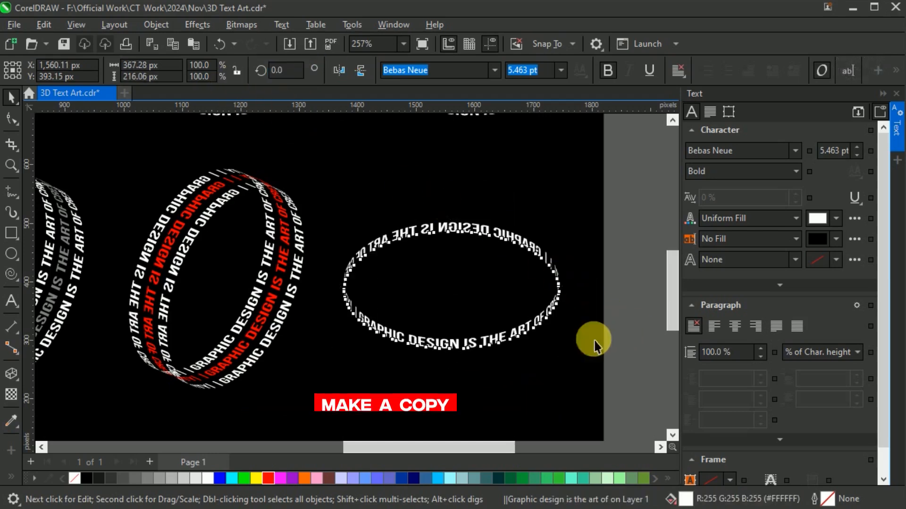
Duplicate the horizontal text ring in place and set the copy's rotation to 90 degrees to form crossed rings
{"action": "left_click", "coordinate": [517, 345]}
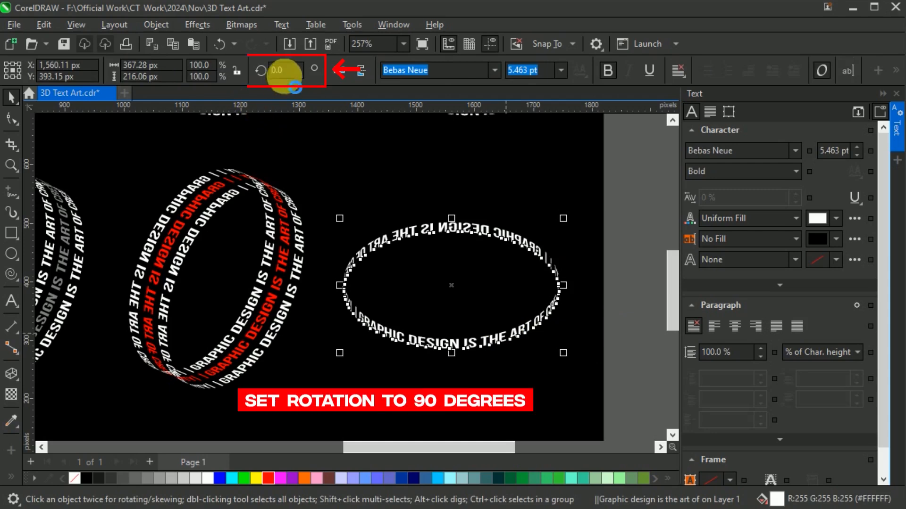
{"action": "left_click", "coordinate": [286, 70]}
{"action": "type", "text": "90"}
{"action": "key", "text": "Return"}
{"action": "left_click", "coordinate": [505, 299]}
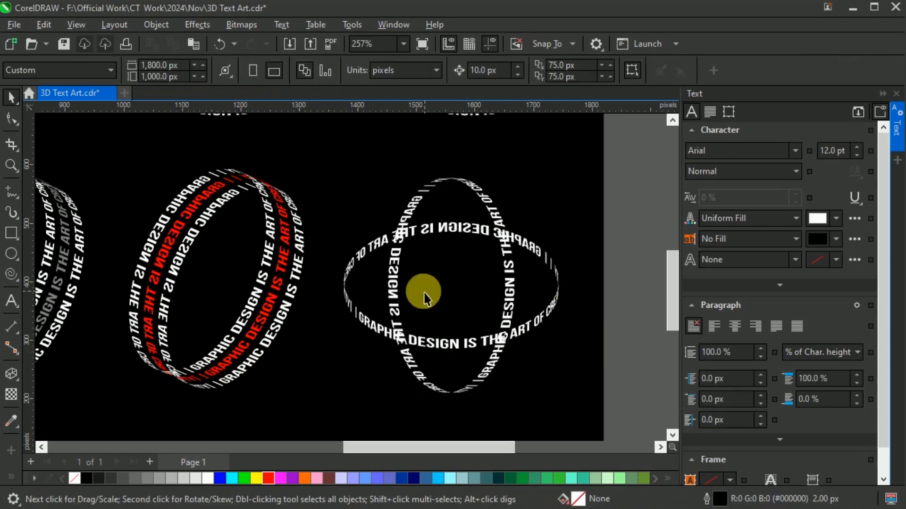
{"action": "scroll", "coordinate": [558, 334], "scroll_direction": "down", "scroll_amount": 3}
{"action": "scroll", "coordinate": [529, 303], "scroll_direction": "up", "scroll_amount": 2}
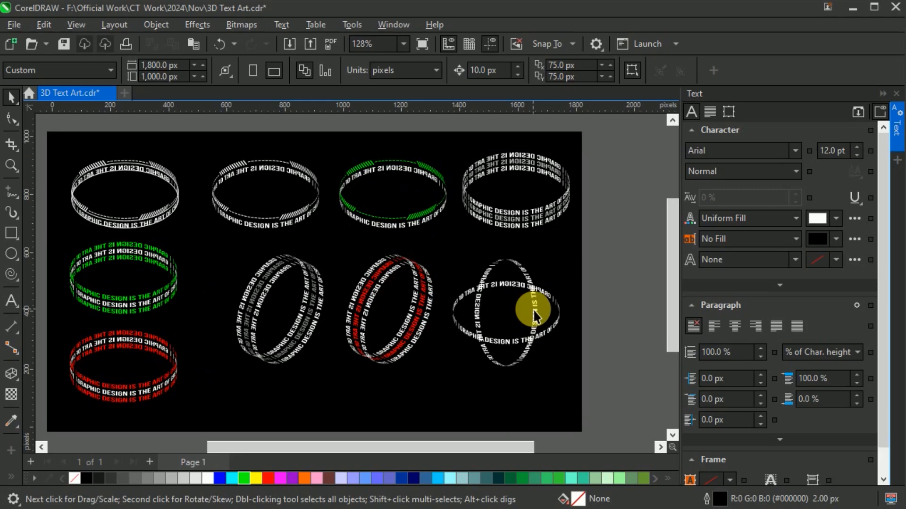
{"action": "scroll", "coordinate": [566, 313], "scroll_direction": "down", "scroll_amount": 1}
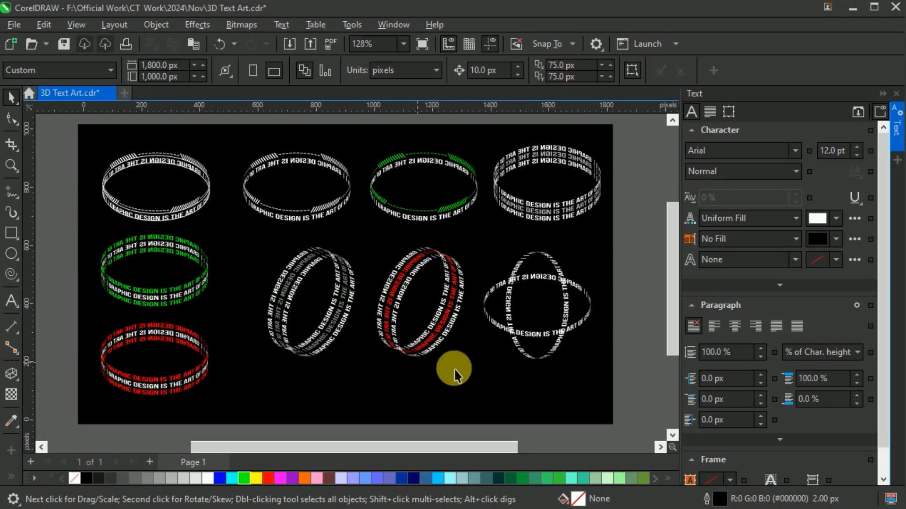
{"action": "scroll", "coordinate": [395, 372], "scroll_direction": "up", "scroll_amount": 1}
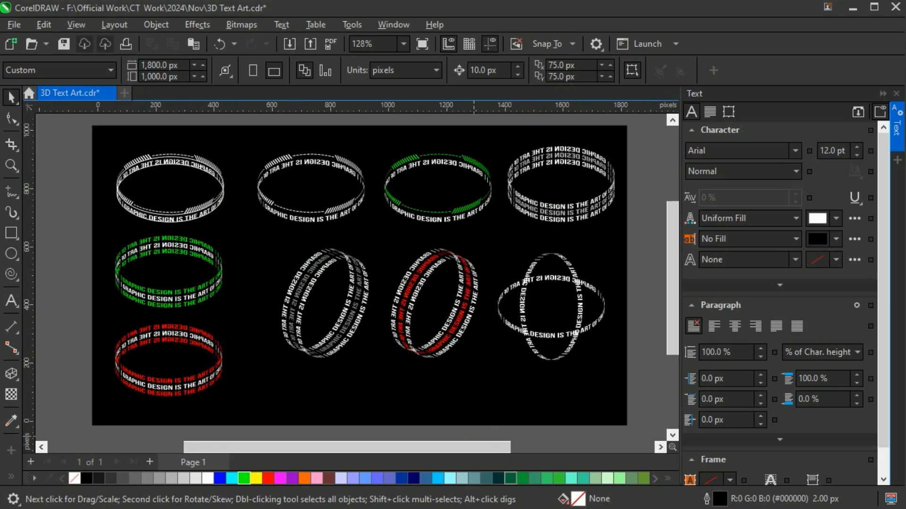